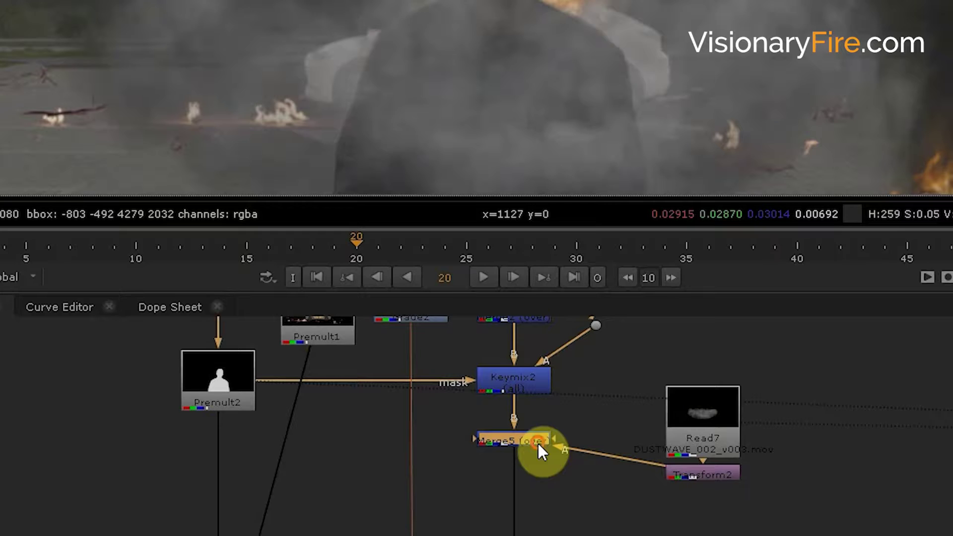
Step: Connect the mask input of Merge5 to the Premult2 talent matte and move the merge node lower
drag(538, 443, 204, 376)
drag(525, 435, 521, 482)
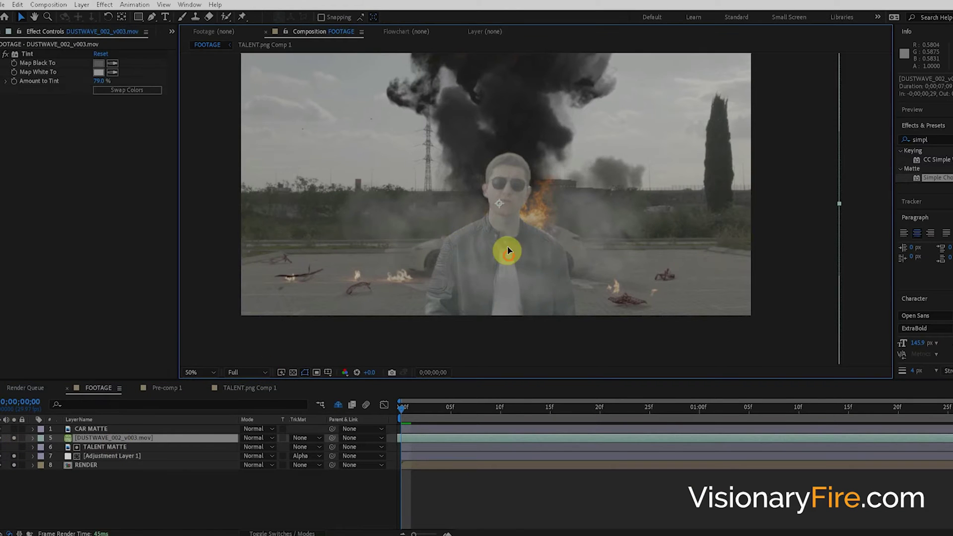
Step: Duplicate the TALENT MATTE layer above DUSTWAVE_002_v003.mov and use the copy as that footage's Alpha Inverted Matte
mouse_move(508, 249)
mouse_down()
mouse_move(485, 231)
mouse_move(507, 239)
mouse_up()
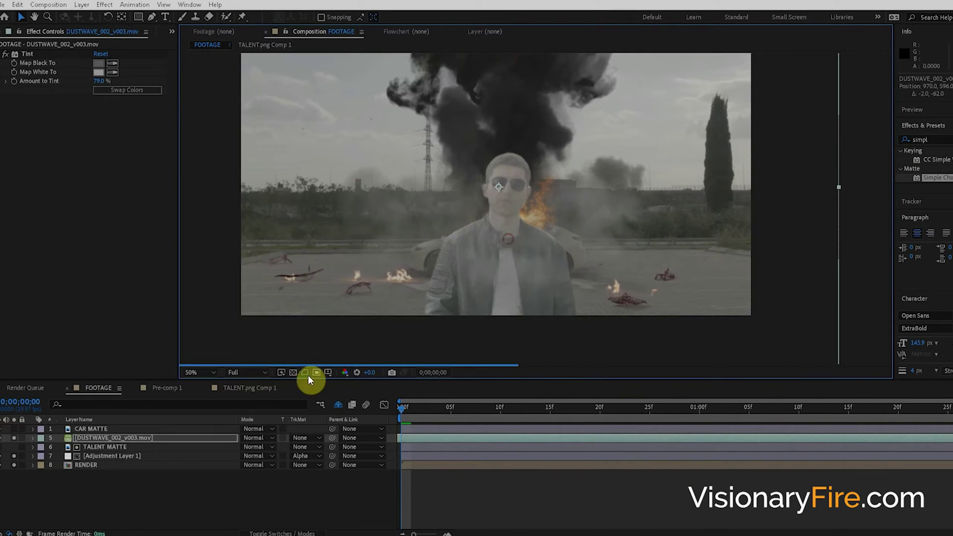
click(100, 448)
key(ctrl+d)
drag(104, 449, 109, 437)
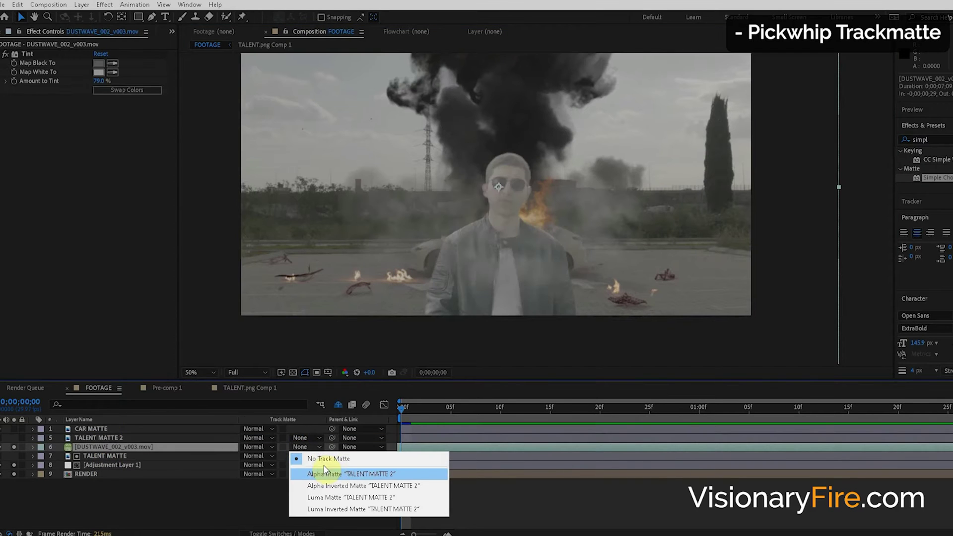
click(339, 479)
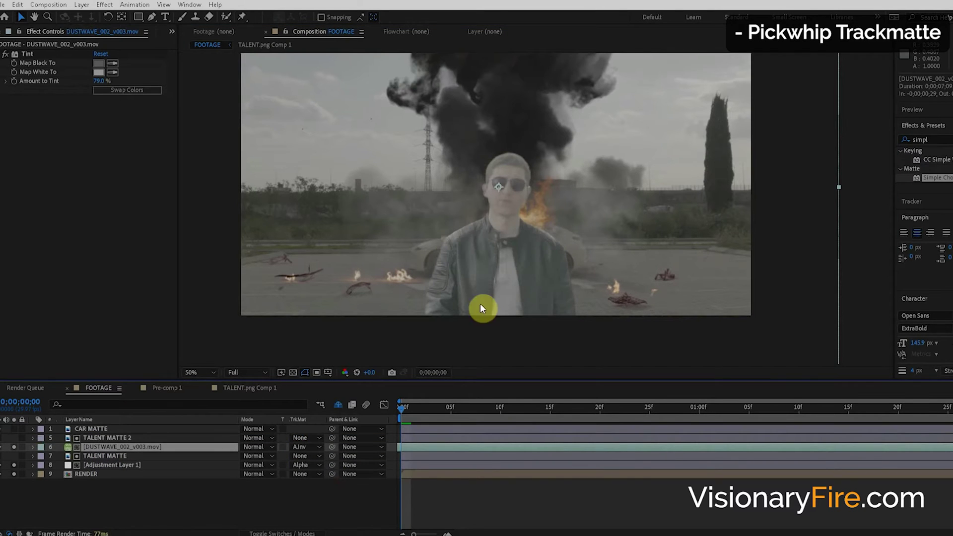
drag(538, 224, 549, 224)
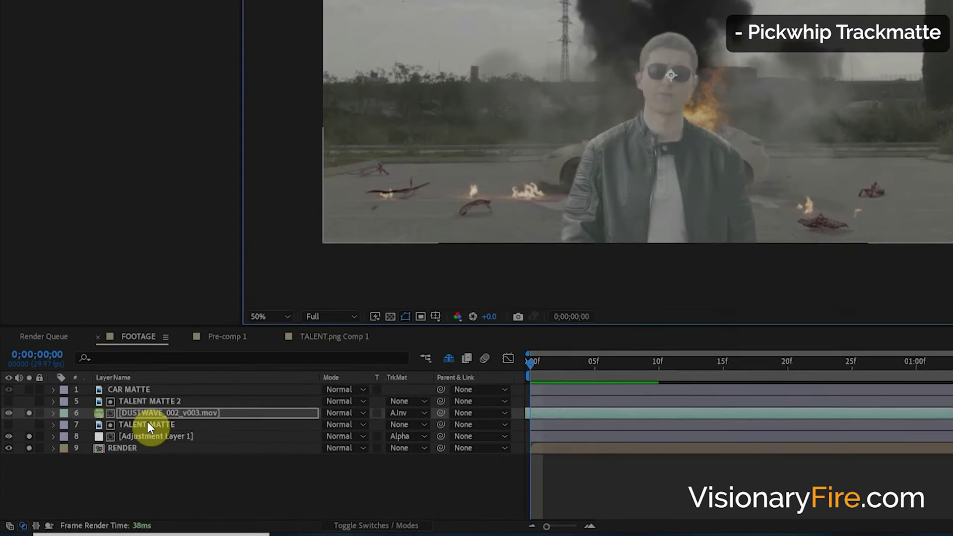
Step: Check the two talent matte layers around DUSTWAVE_002_v003.mov, toggling the visibility of TALENT MATTE 2
click(105, 455)
click(109, 464)
click(111, 457)
click(114, 437)
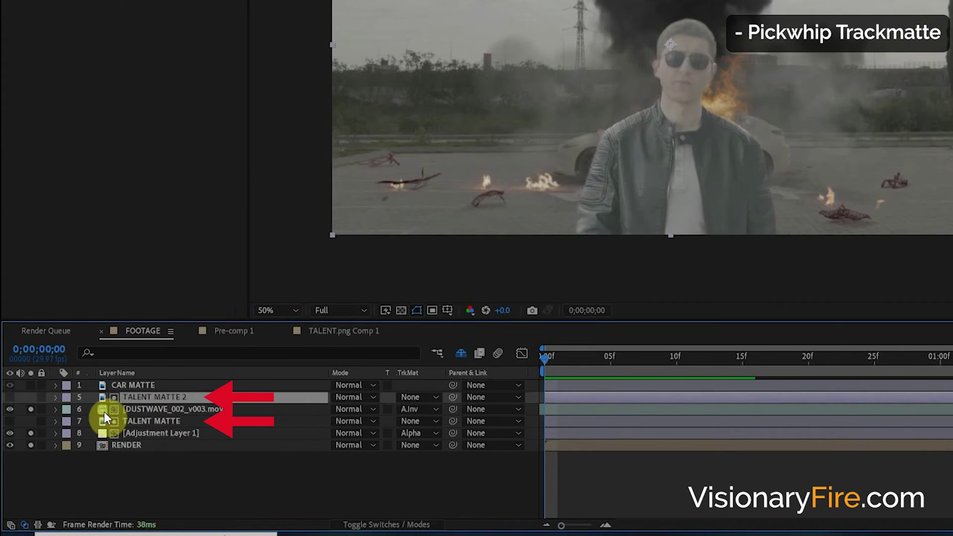
click(9, 397)
click(31, 397)
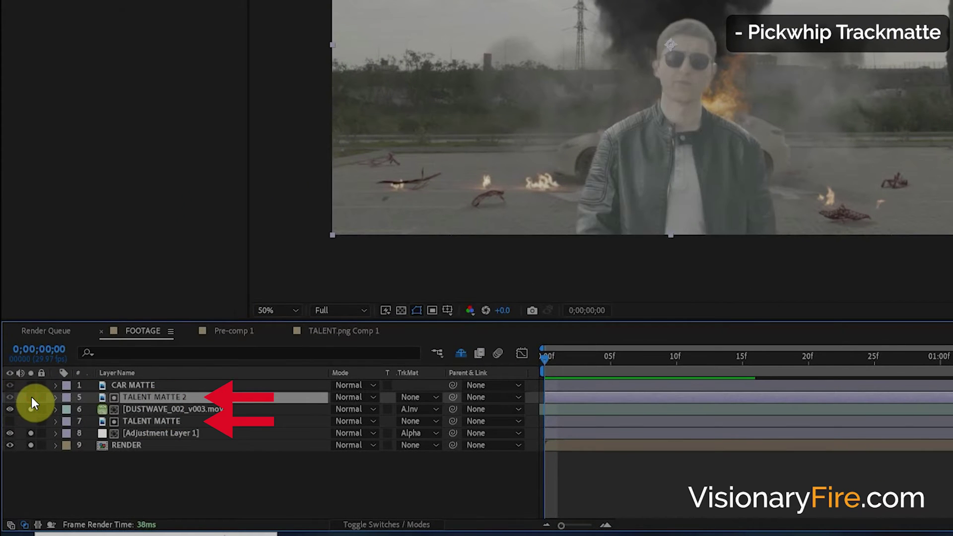
click(10, 397)
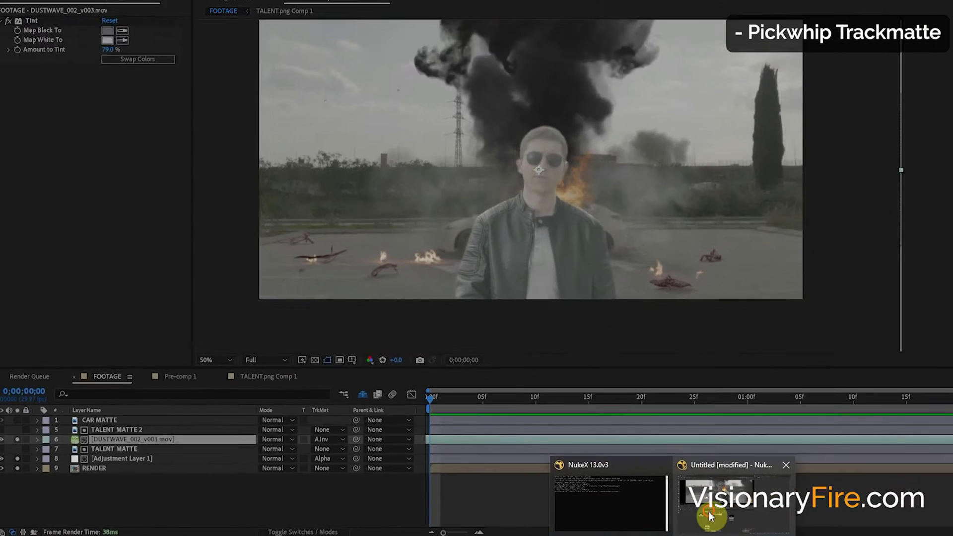
Step: Switch to the Nuke project, connect the mask input of Merge5 to the Premult2 talent matte and invert the mask
click(709, 511)
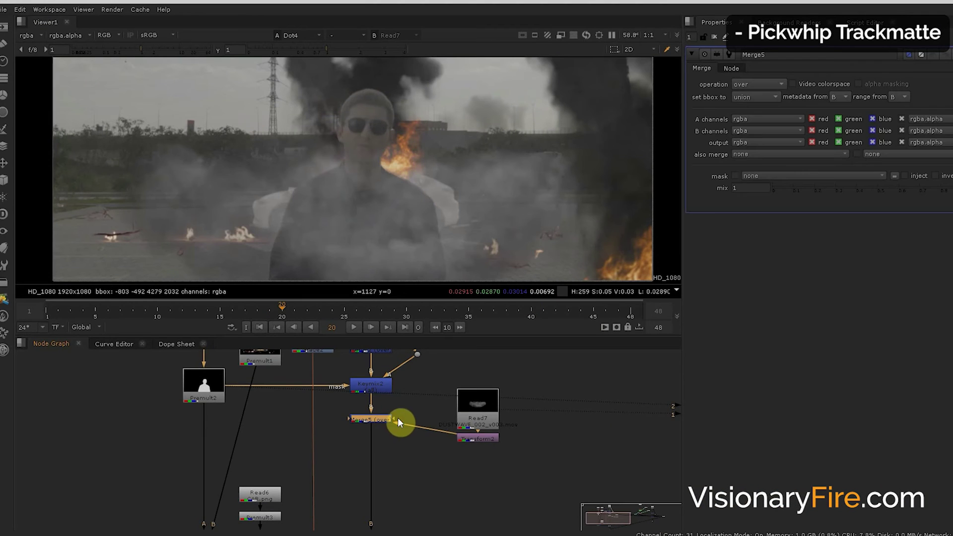
drag(398, 415, 487, 387)
drag(386, 361, 204, 390)
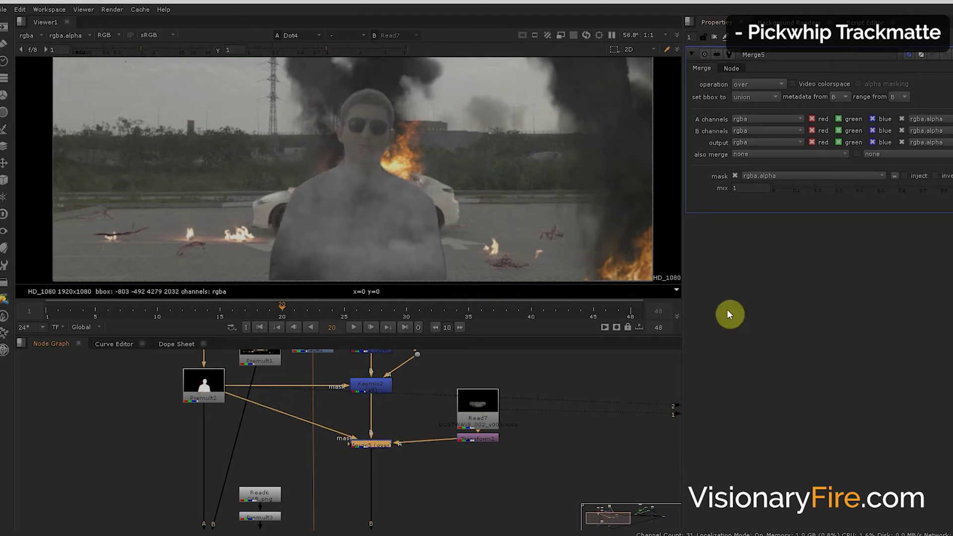
click(943, 179)
mouse_move(387, 446)
mouse_down()
mouse_move(389, 437)
mouse_move(401, 449)
mouse_up()
click(410, 422)
click(232, 423)
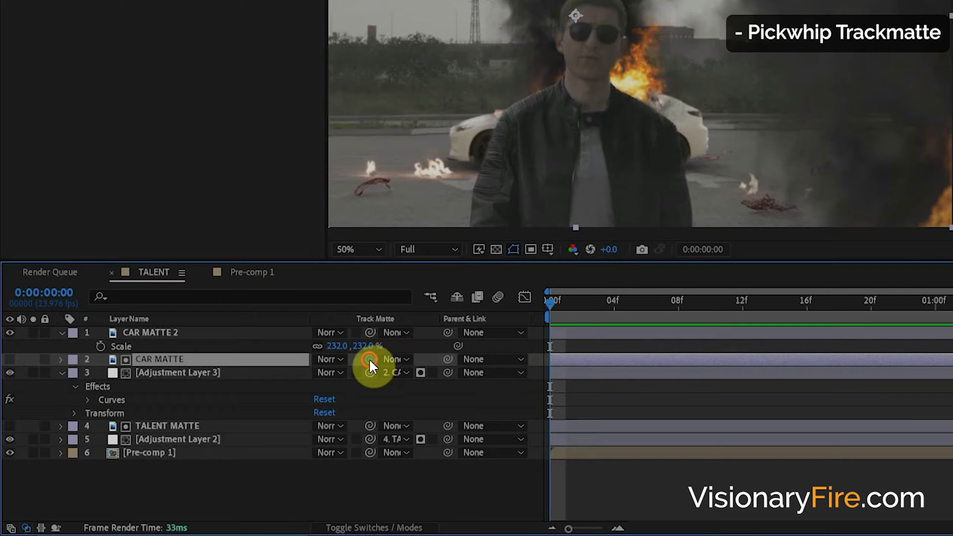
Step: Show the DUSTWAVE_002_v003.mov layer in the TALENT composition, pick whip its track matte to TALENT MATTE and invert the matte
drag(240, 425, 216, 401)
mouse_move(262, 328)
mouse_down()
mouse_move(254, 474)
mouse_move(253, 328)
mouse_up()
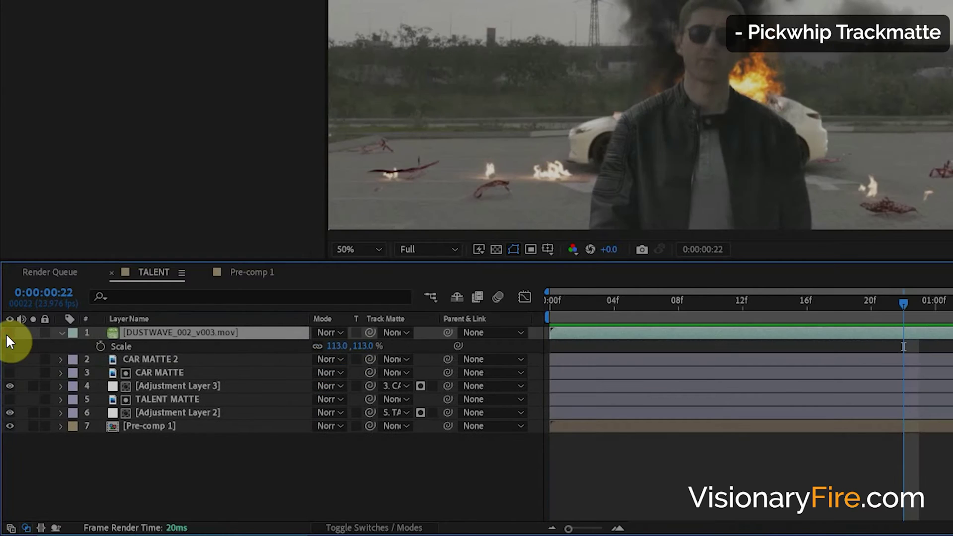
click(7, 332)
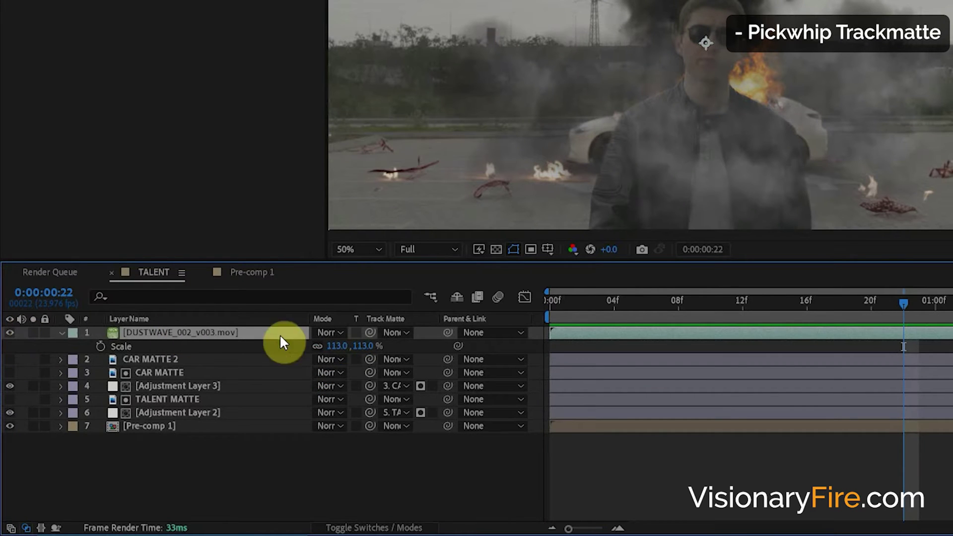
drag(370, 332, 168, 399)
click(431, 329)
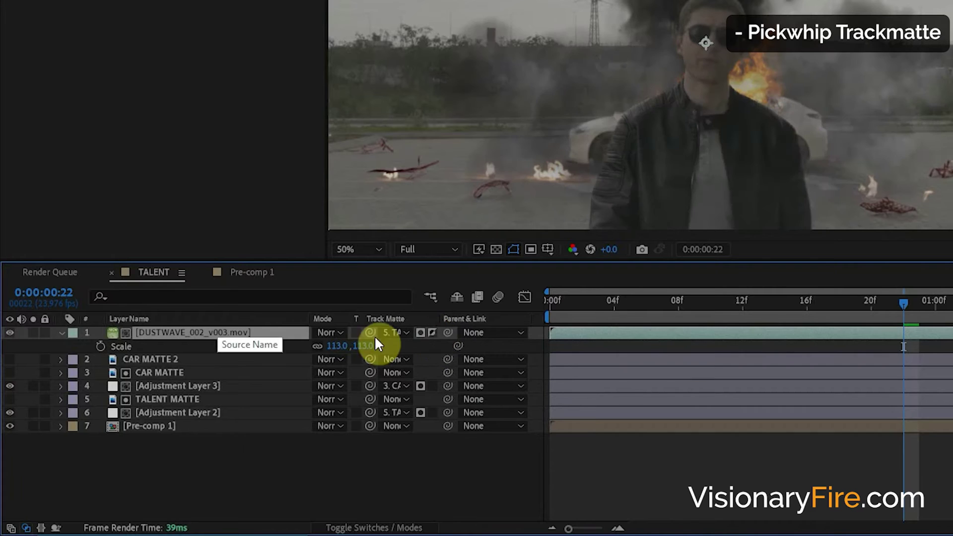
Step: Test the DUSTWAVE_002_v003.mov layer at different positions in the stack, including below Pre-comp 1
click(8, 330)
drag(142, 333, 155, 415)
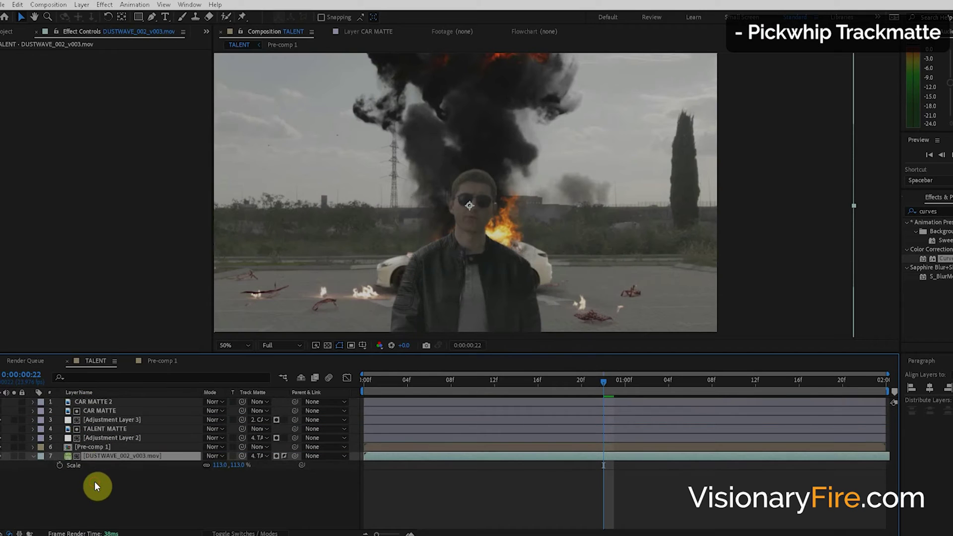
drag(96, 460, 103, 436)
drag(103, 438, 99, 398)
Step: Solo TALENT.png to view its matte, and point the track matte of Adjustment Layer 2 at it
click(103, 446)
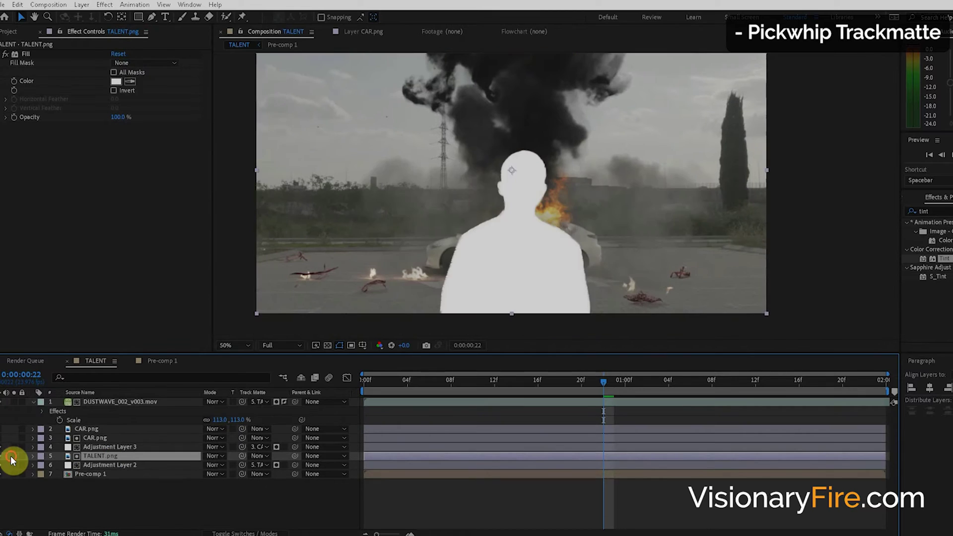
click(14, 455)
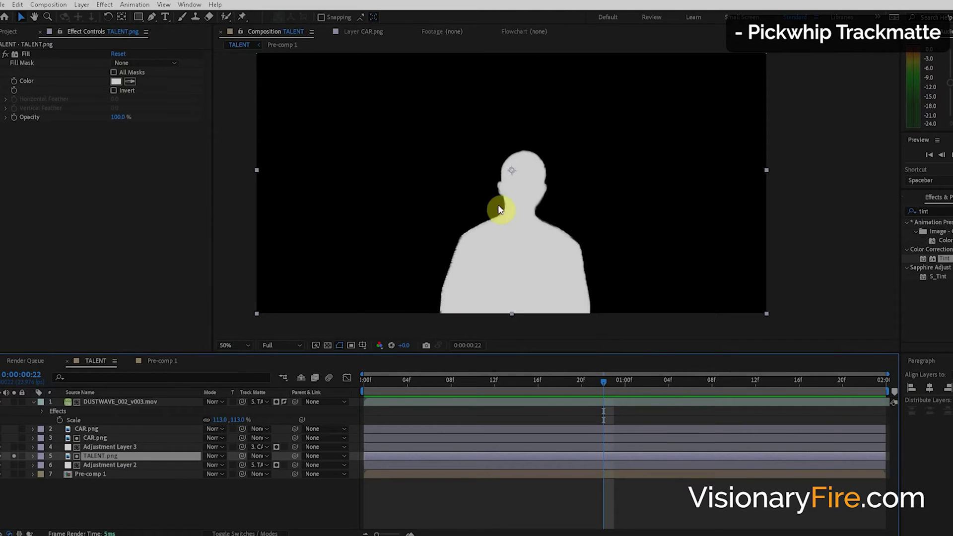
click(121, 464)
drag(243, 464, 111, 456)
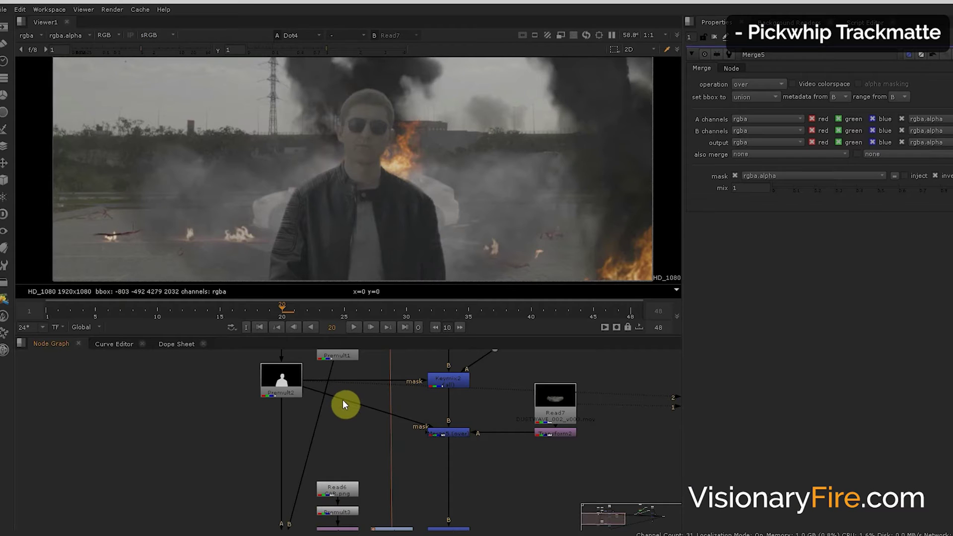
drag(326, 403, 308, 416)
drag(374, 438, 445, 445)
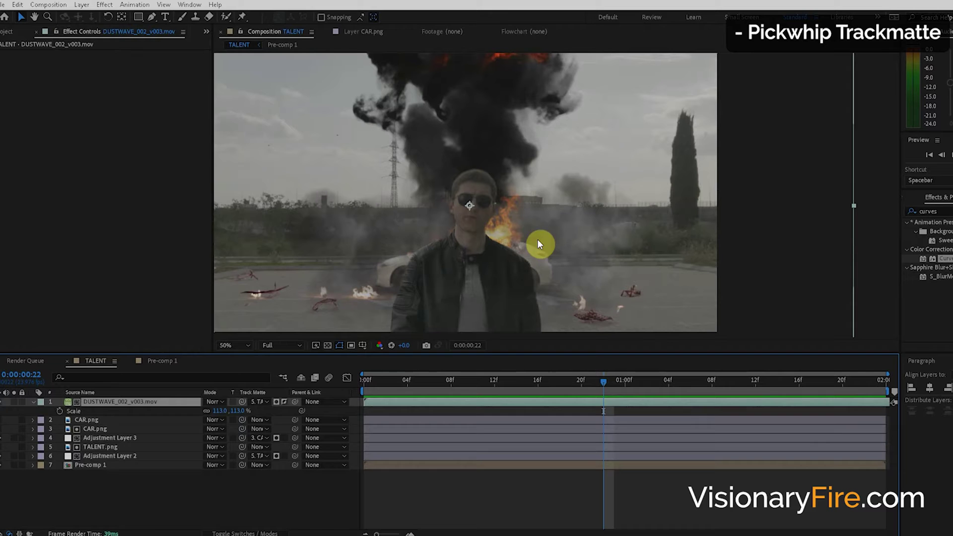
Step: Reposition the DUSTWAVE_002_v003.mov footage around the frame, leaving it centred near the electricity pylon behind the man
drag(540, 244, 323, 196)
scroll(333, 195, up, 1)
drag(595, 193, 891, 220)
scroll(794, 218, down, 1)
drag(694, 207, 742, 204)
scroll(768, 235, up, 1)
drag(496, 268, 483, 239)
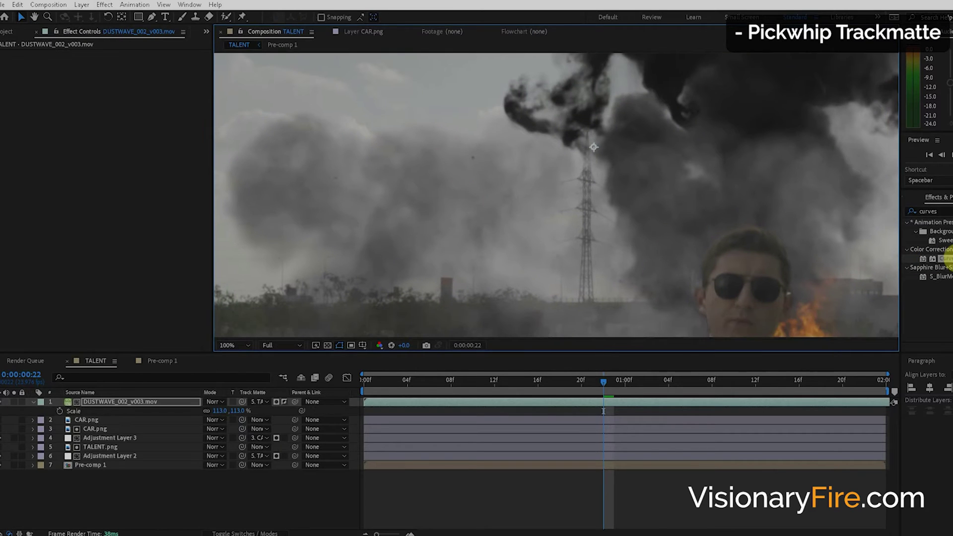
Step: Apply a Tint effect to DUSTWAVE_002_v003.mov and sample its Map Black To colour from the footage
click(937, 211)
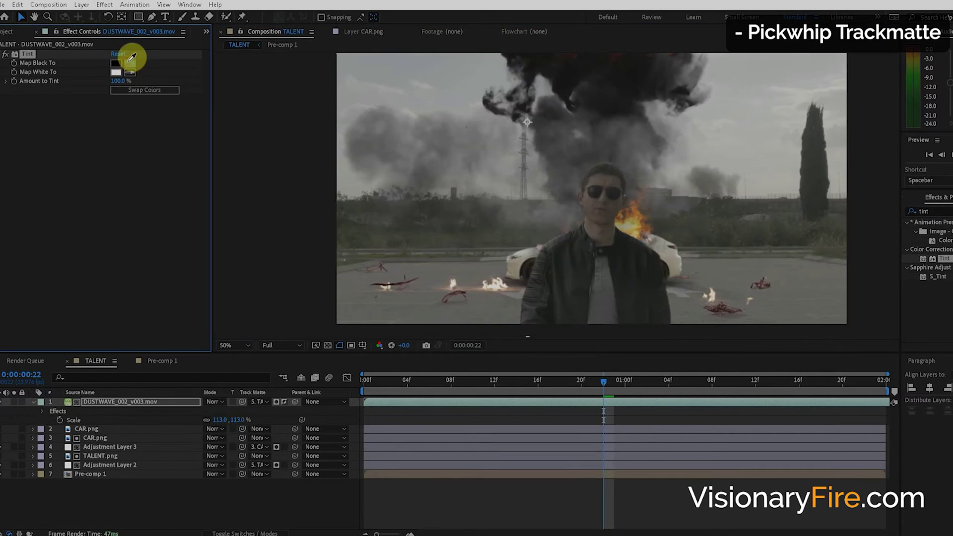
click(130, 63)
click(396, 295)
Step: Compare the dust with the Tint effect switched off and on against the background and the man
scroll(506, 199, up, 1)
drag(506, 199, 563, 145)
click(6, 55)
click(6, 55)
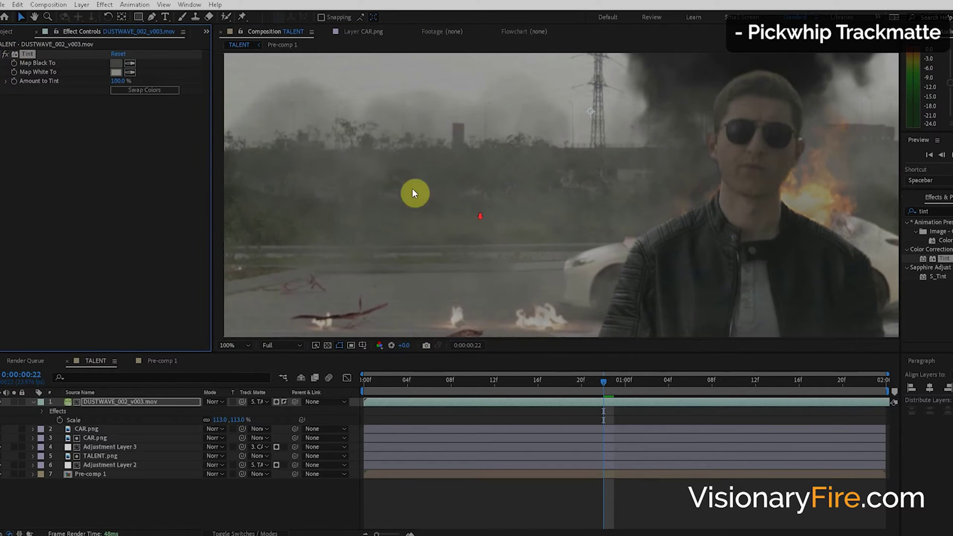
scroll(415, 194, down, 4)
drag(430, 180, 509, 167)
scroll(543, 191, up, 1)
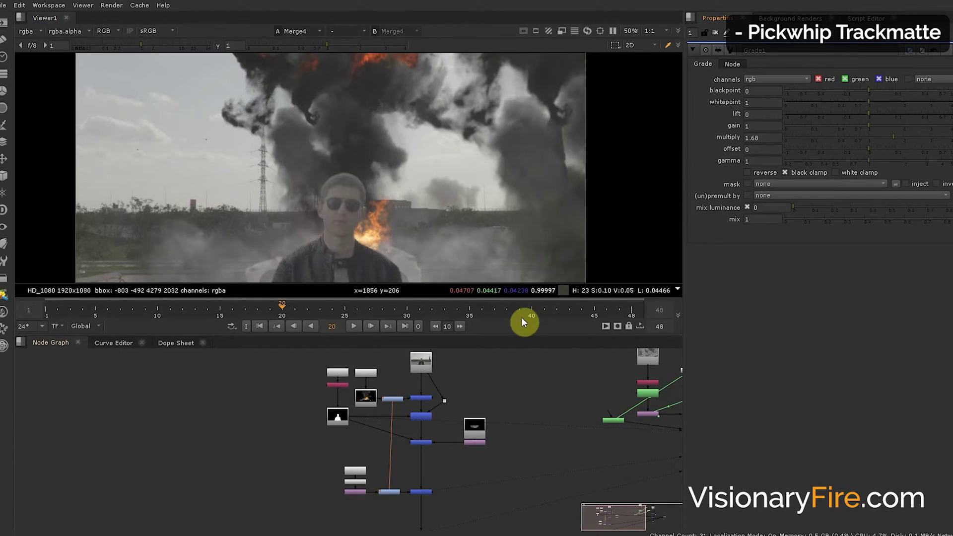
Step: Run the Python command nuke.startPerformanceTimers() in the Script Editor
scroll(433, 415, up, 5)
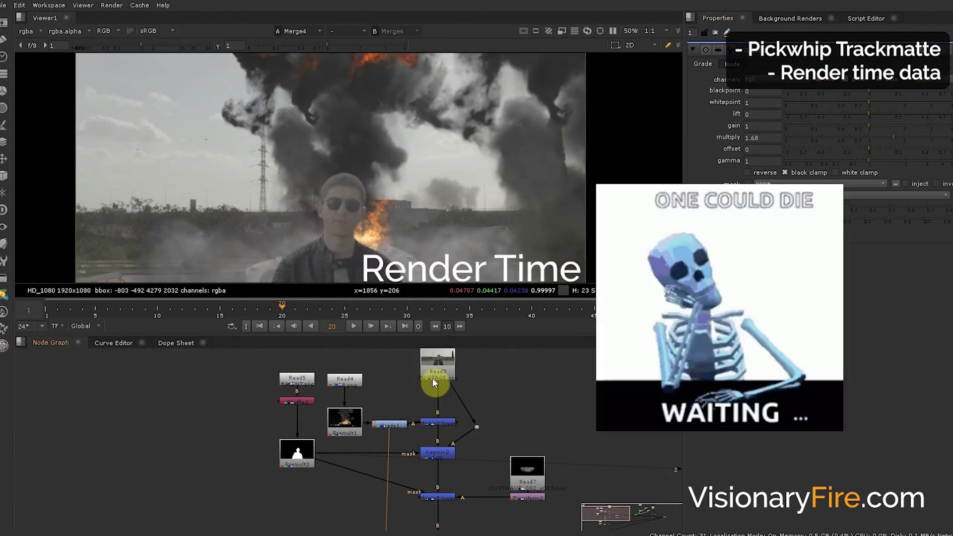
drag(444, 443, 431, 402)
scroll(439, 427, down, 2)
click(866, 19)
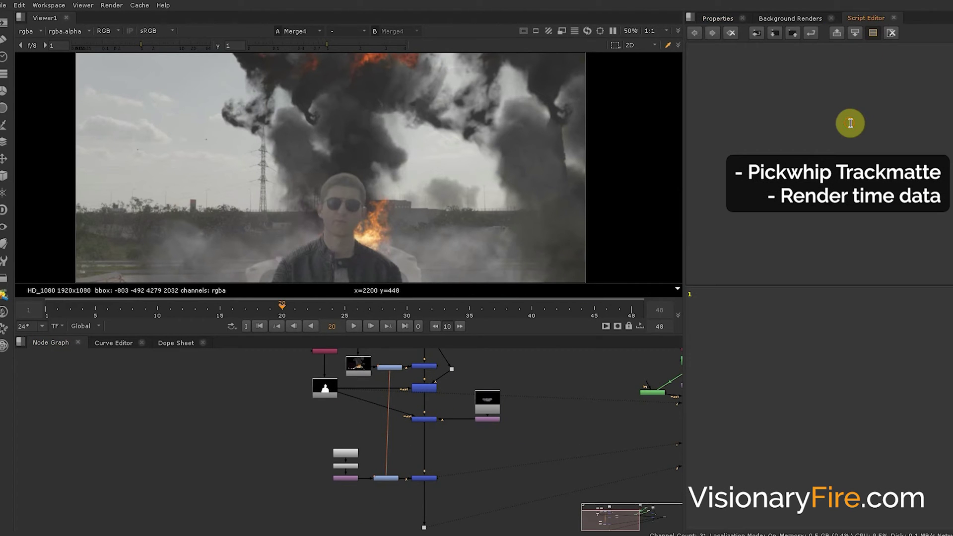
click(765, 298)
text(nuke.startPerform)
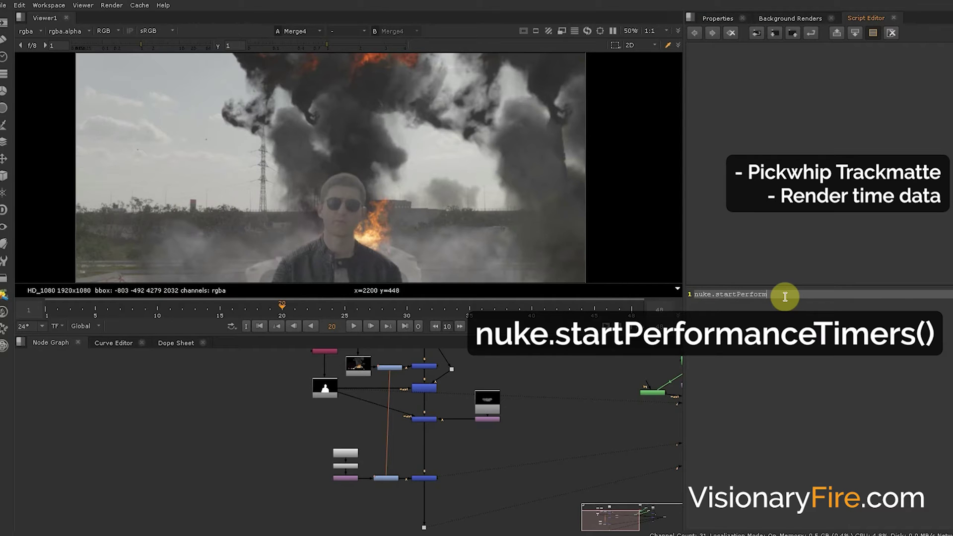
text(anceTimers())
key(ctrl+Return)
Step: Examine the render-time data and colour coding of the Read, Merge and Keymix2 nodes in the node graph
scroll(432, 419, up, 5)
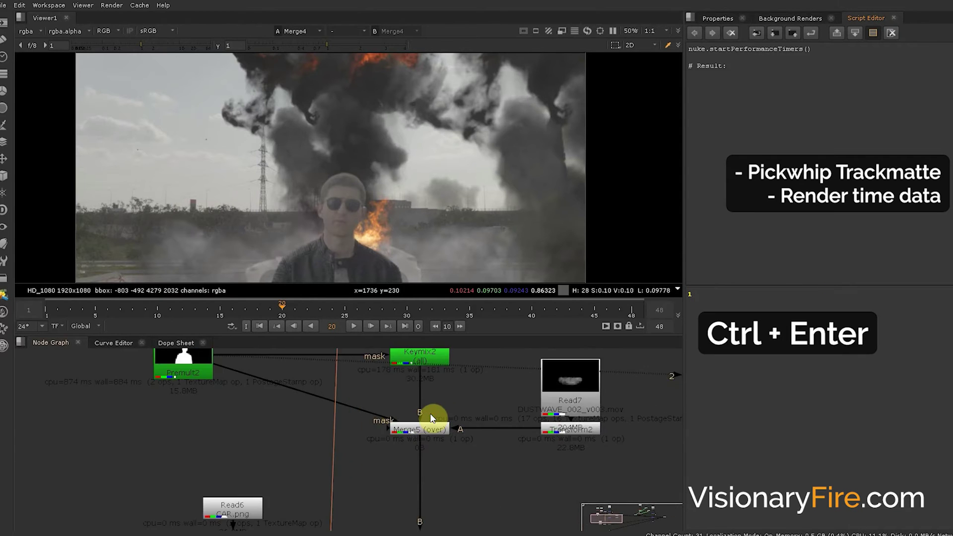
drag(324, 409, 327, 412)
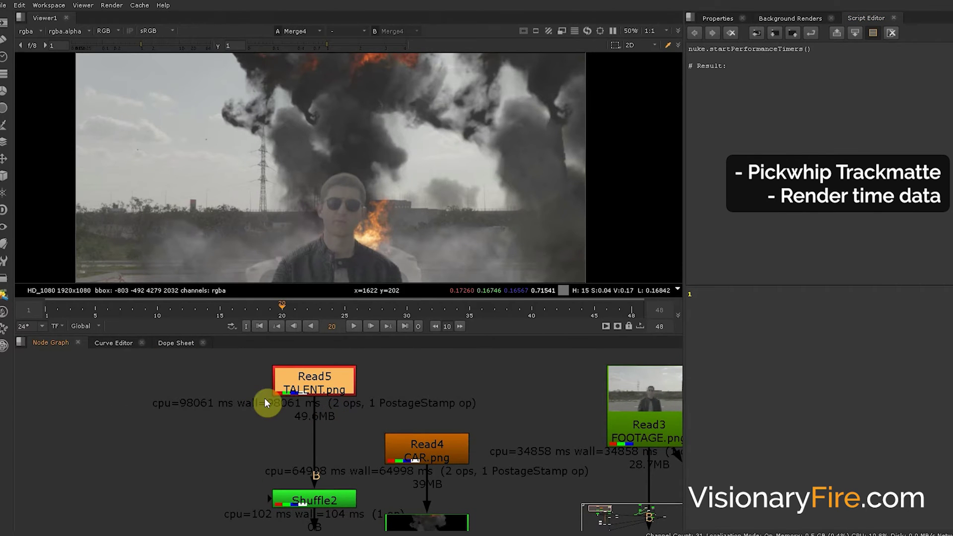
scroll(307, 401, down, 4)
scroll(283, 361, down, 3)
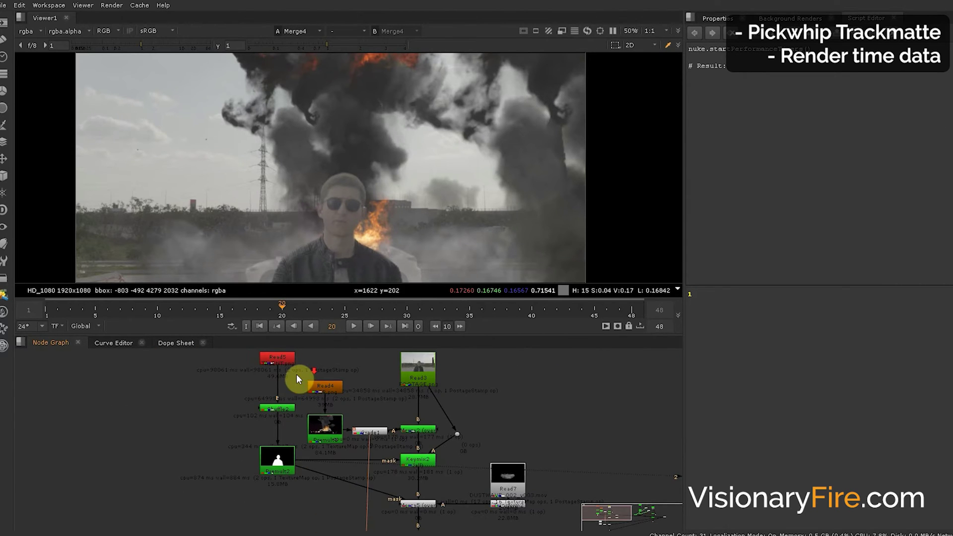
drag(418, 439, 396, 420)
click(415, 384)
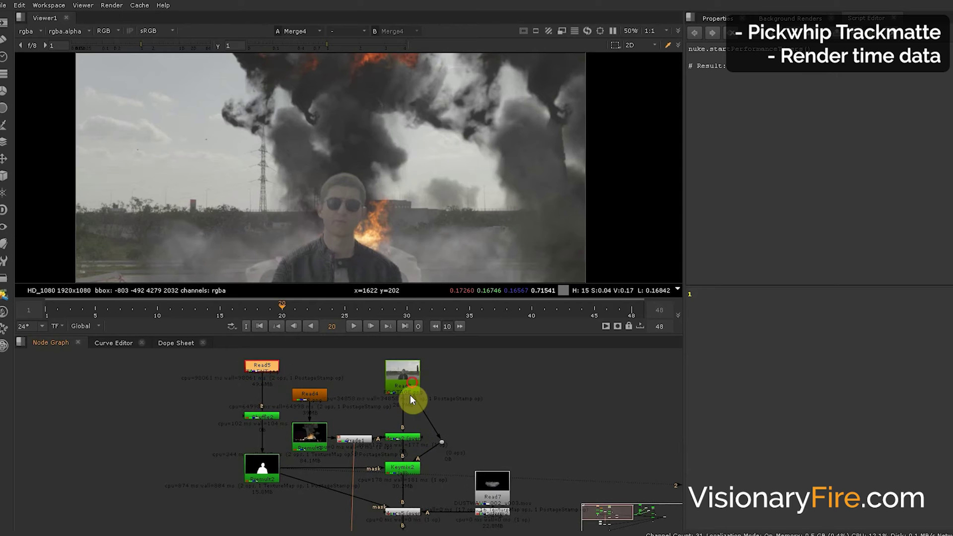
click(405, 436)
click(402, 467)
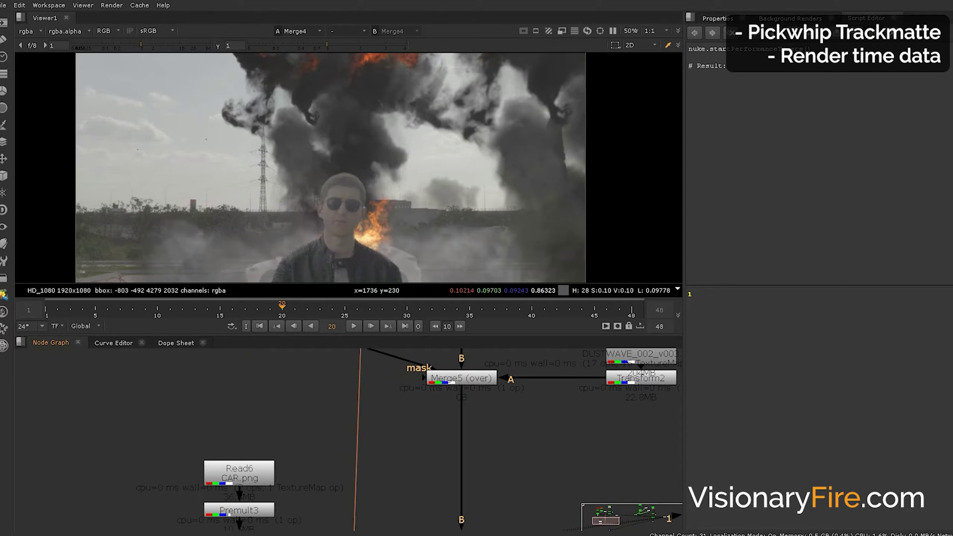
Step: Switch to After Effects, display the render times of the FOOTAGE composition's layers and select the CAR MATTE layer
click(705, 532)
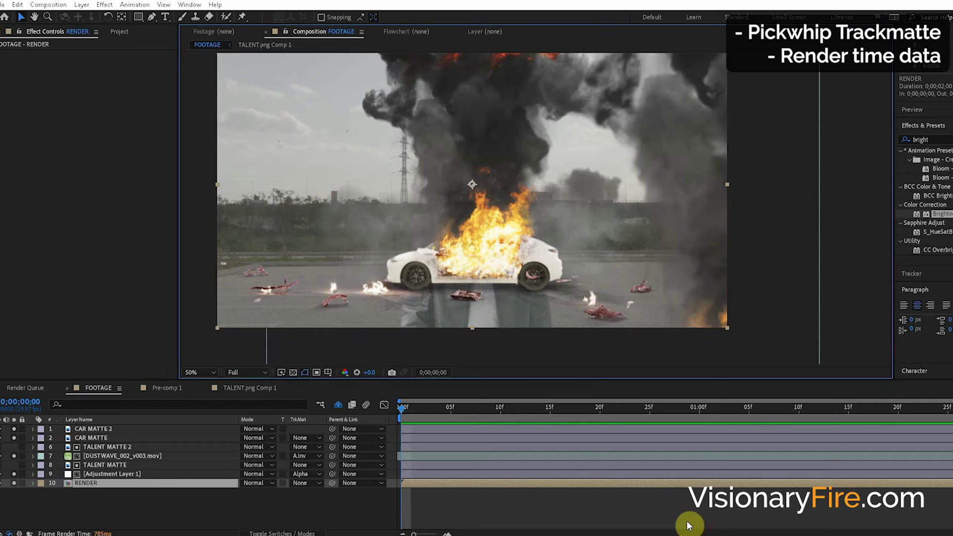
click(198, 497)
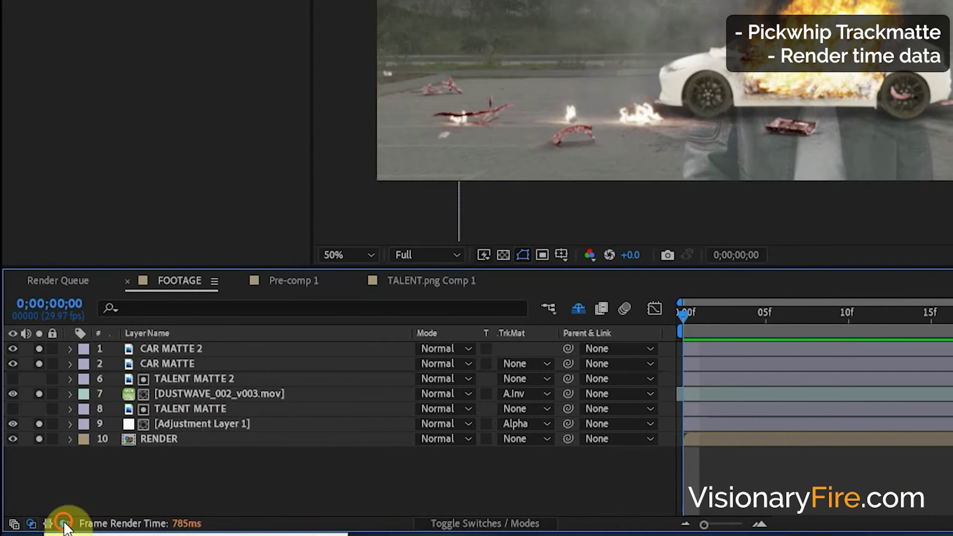
click(63, 524)
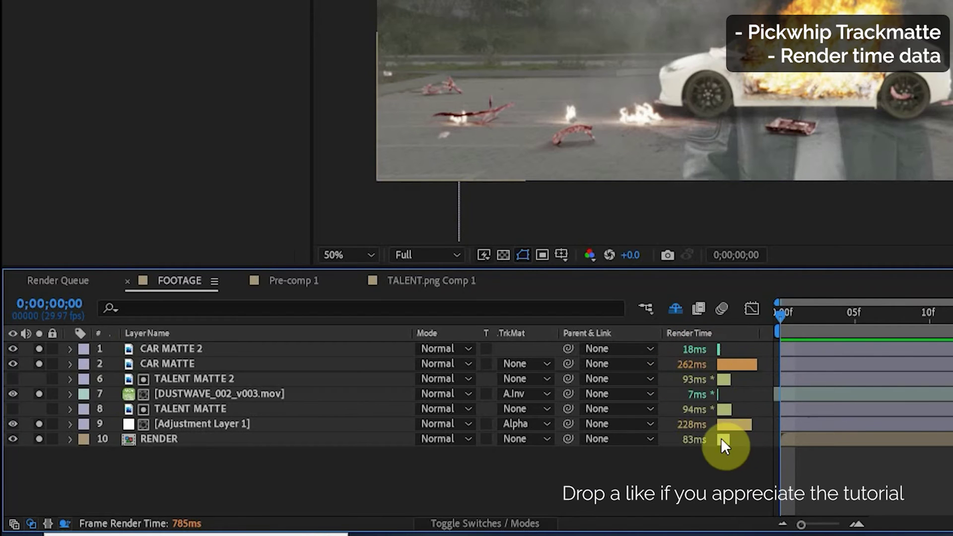
click(124, 363)
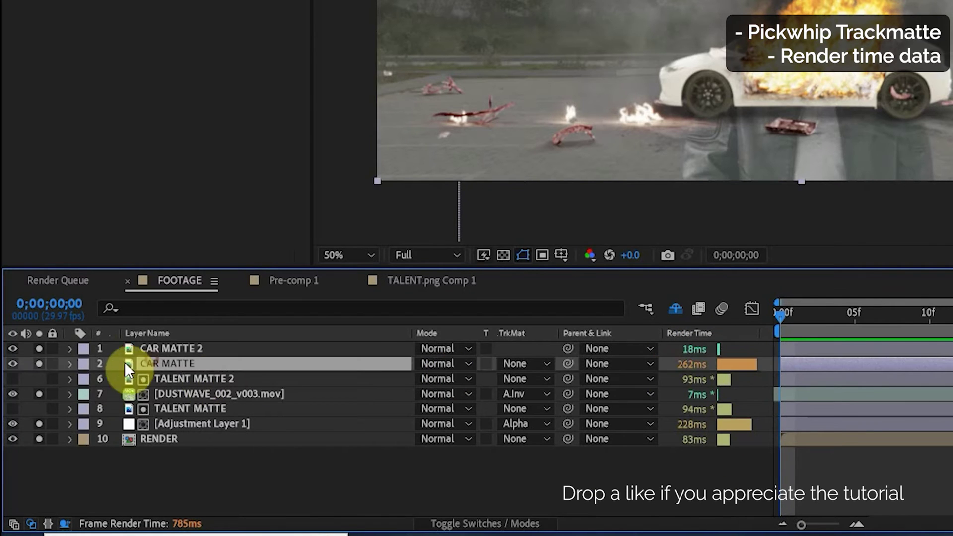
Step: Expand the CAR MATTE and Adjustment Layer 1 layers to examine the render times of their effects
click(70, 364)
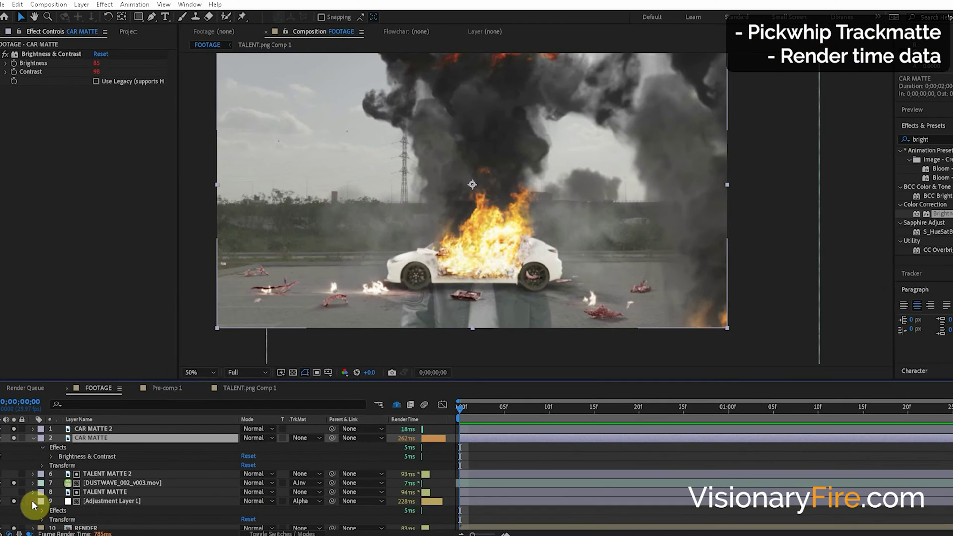
click(36, 497)
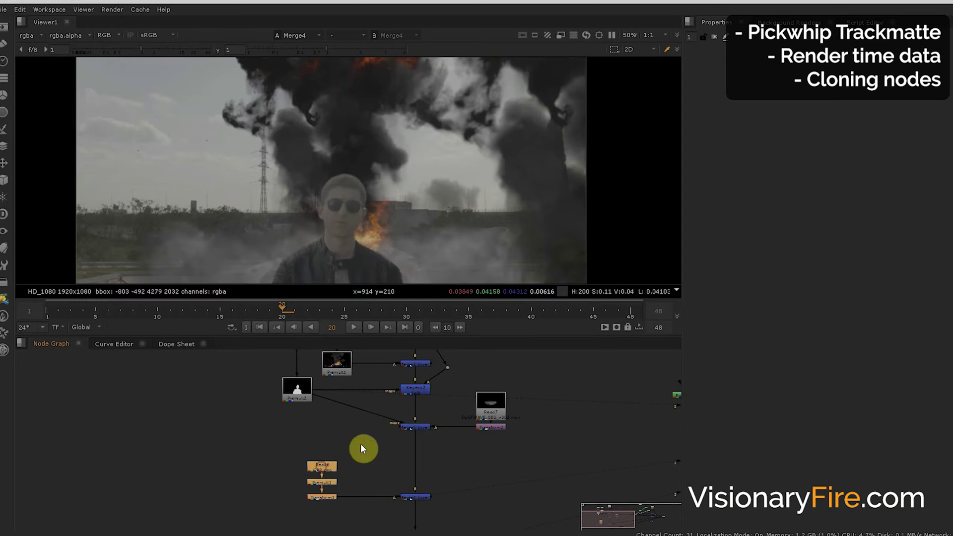
Step: In Nuke, insert a Grade node between the explosion's Premult1 and its Merge, and set multiply to 3.55
click(363, 446)
key(g)
drag(360, 445, 375, 364)
drag(377, 379, 369, 449)
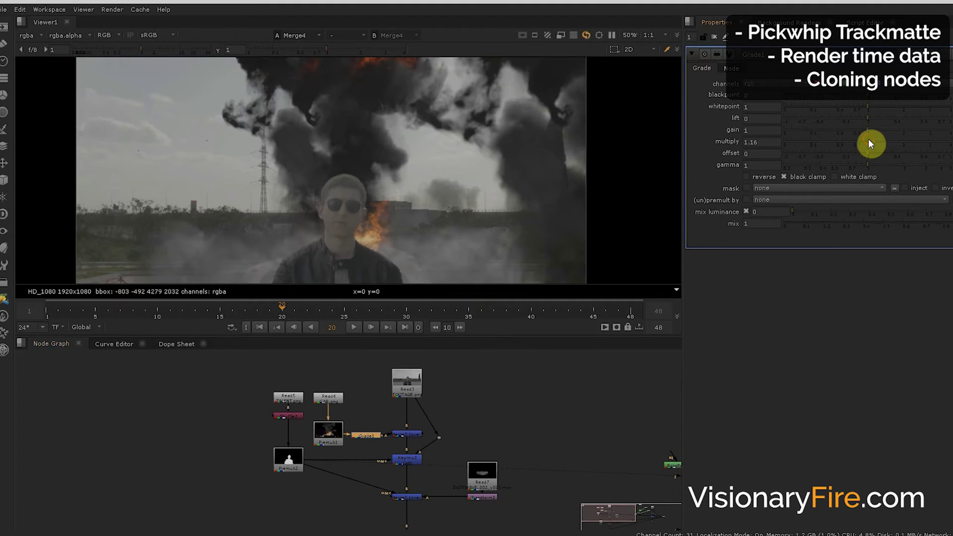
drag(867, 140, 937, 145)
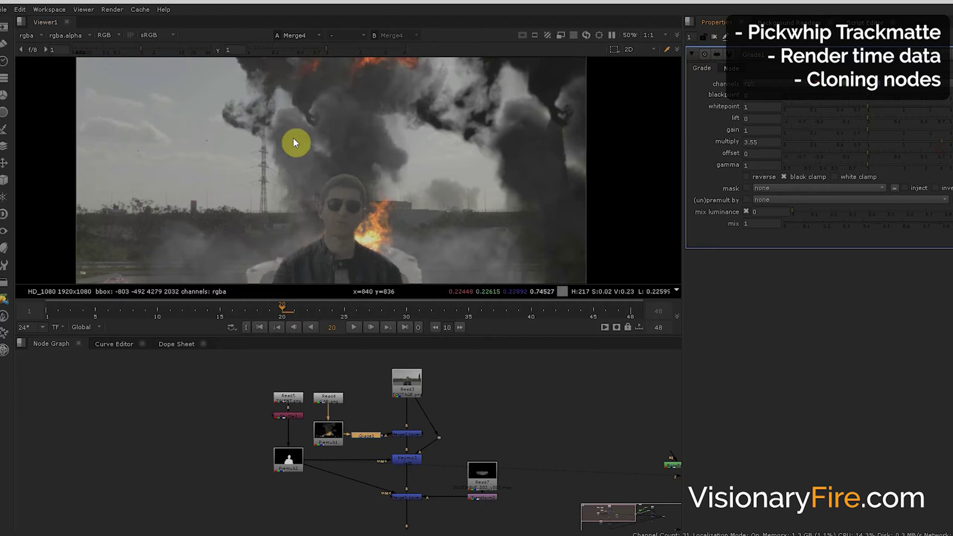
Step: Clone the Grade node into the lower Read branch just ahead of its Merge, and set the shared multiply to 1.68
drag(399, 406, 409, 353)
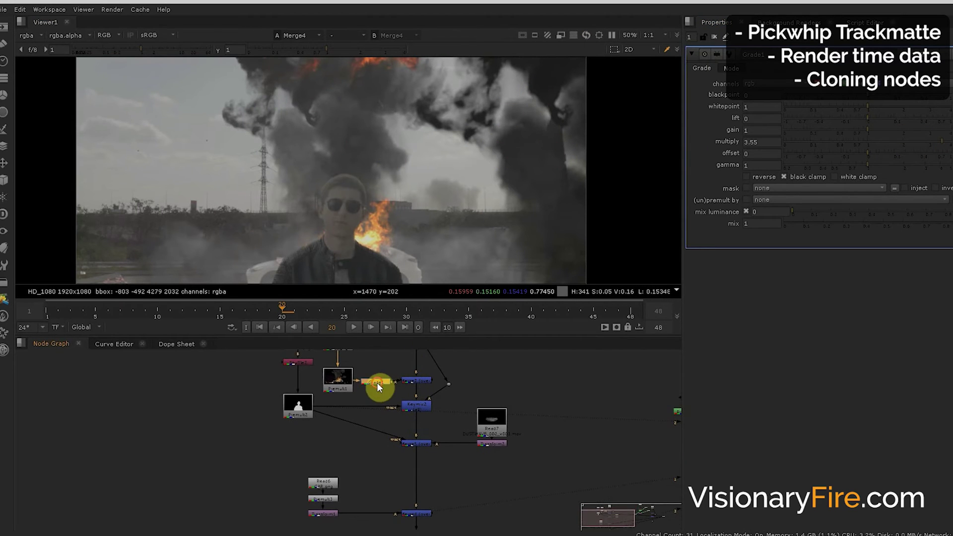
key(alt+k)
drag(426, 399, 478, 399)
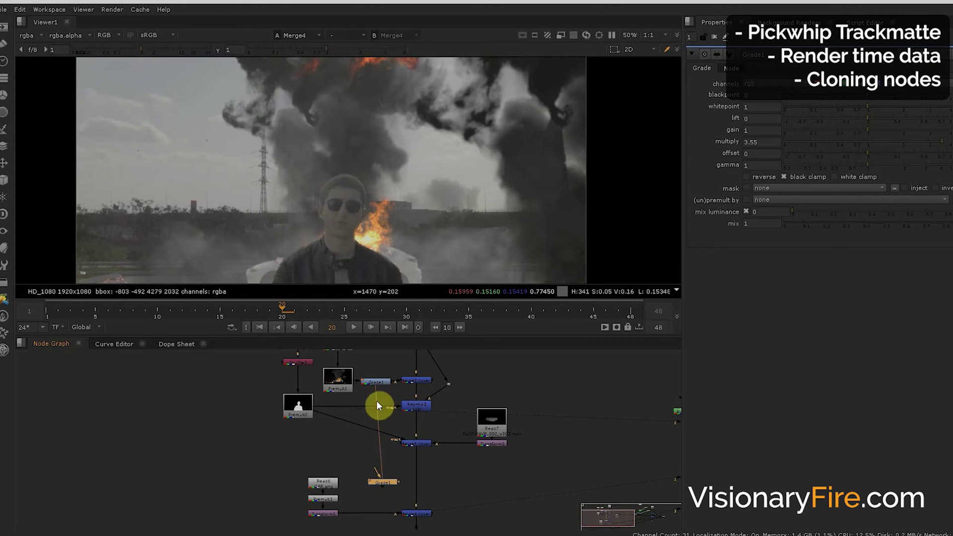
drag(376, 380, 376, 381)
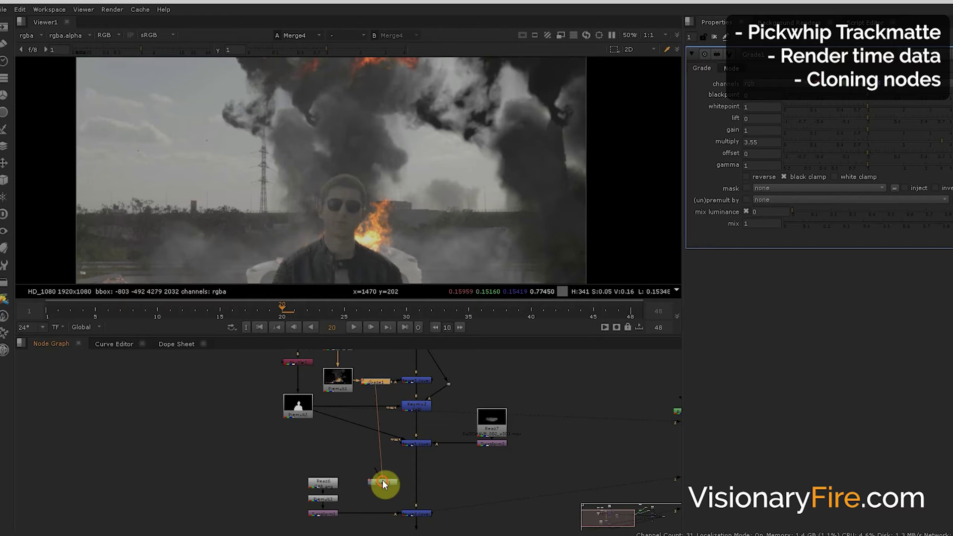
drag(382, 481, 370, 517)
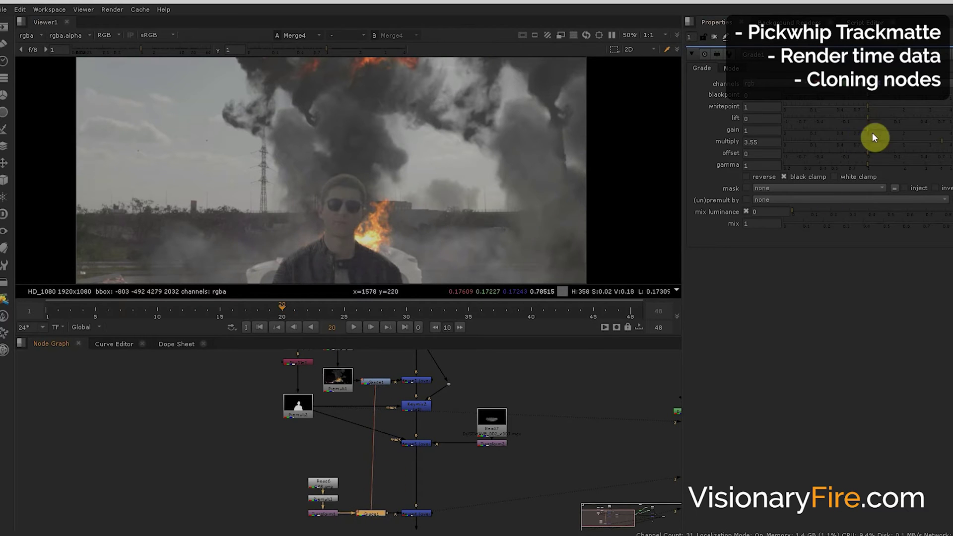
drag(875, 137, 889, 153)
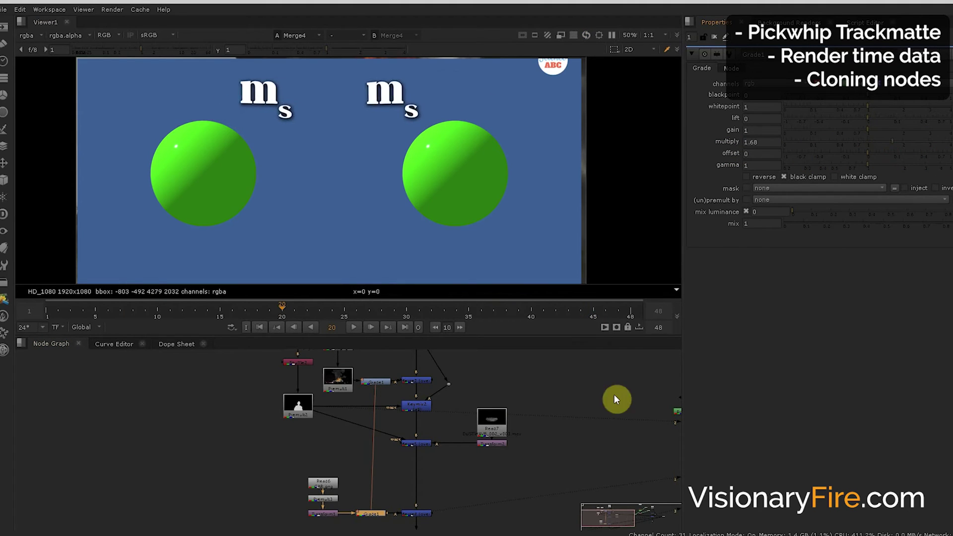
Step: Switch to After Effects, set CAR MATTE's Brightness to 127 and copy its Brightness & Contrast effect onto CAR MATTE 2
mouse_move(759, 533)
click(765, 502)
drag(560, 134, 536, 180)
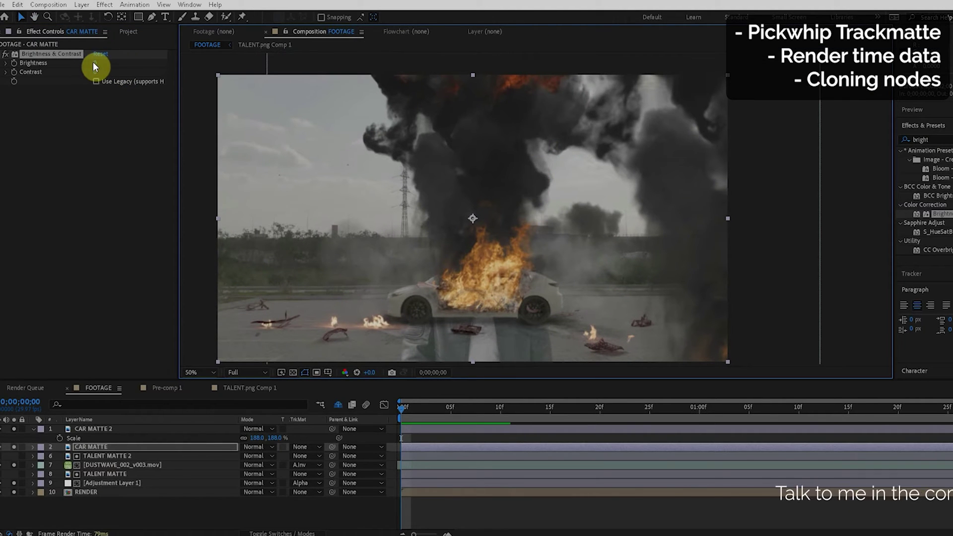
drag(96, 64, 217, 68)
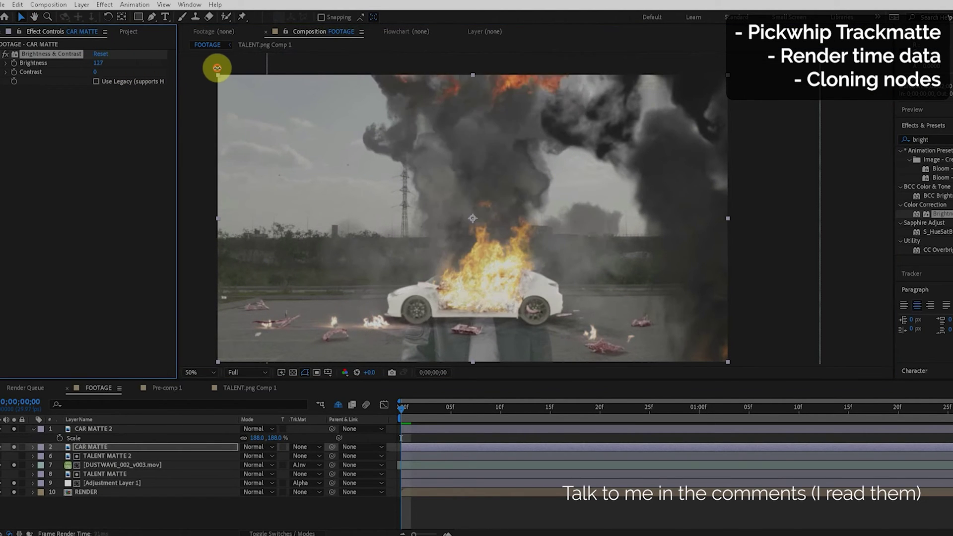
drag(48, 54, 93, 430)
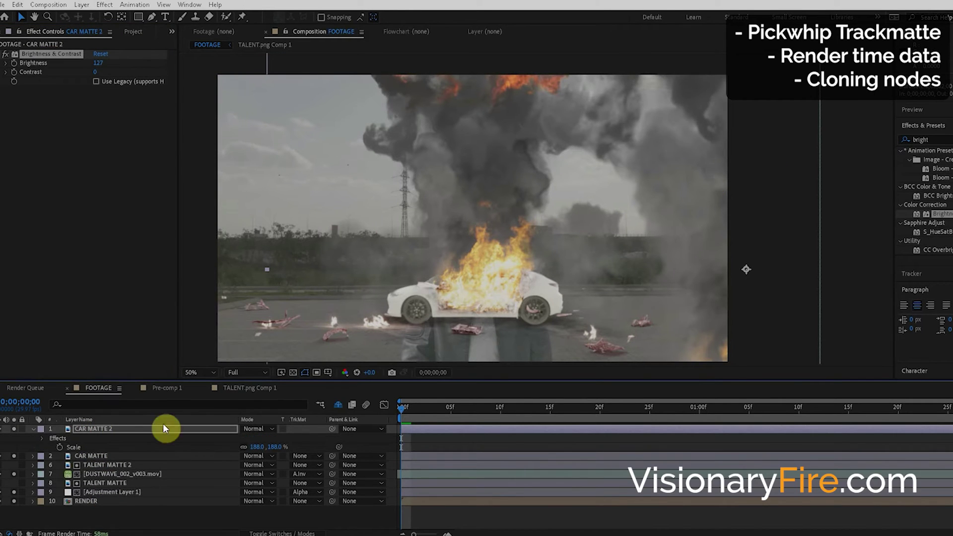
Step: Vary CAR MATTE's Brightness separately, and link it by expression to the Brightness of CAR MATTE 2's Brightness & Contrast effect
click(90, 456)
mouse_move(47, 71)
mouse_down()
mouse_move(79, 70)
mouse_move(53, 70)
mouse_up()
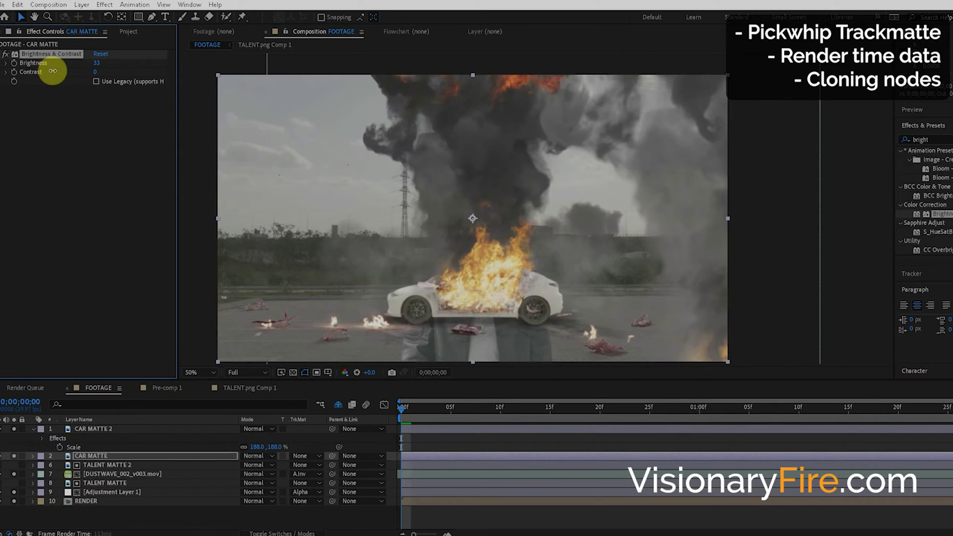
alt+click(14, 65)
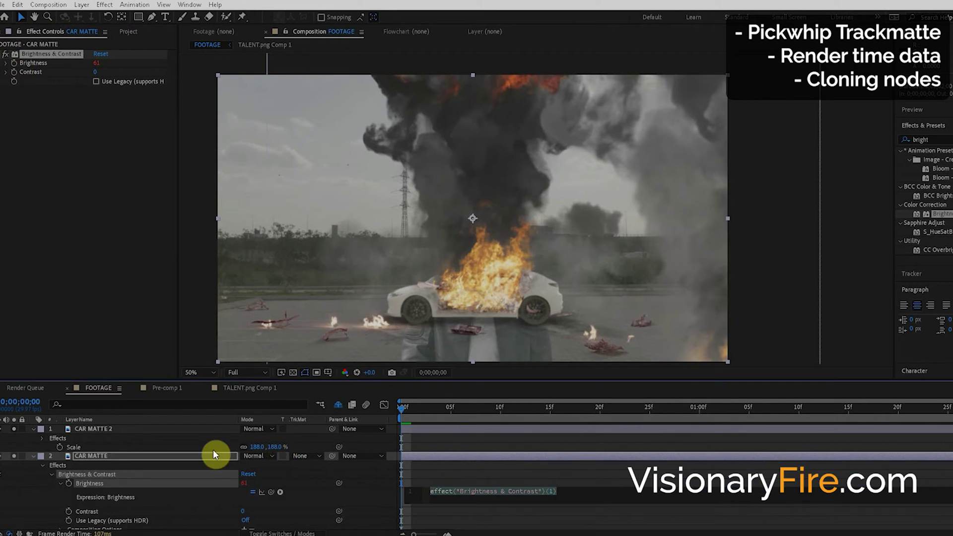
click(106, 427)
click(29, 64)
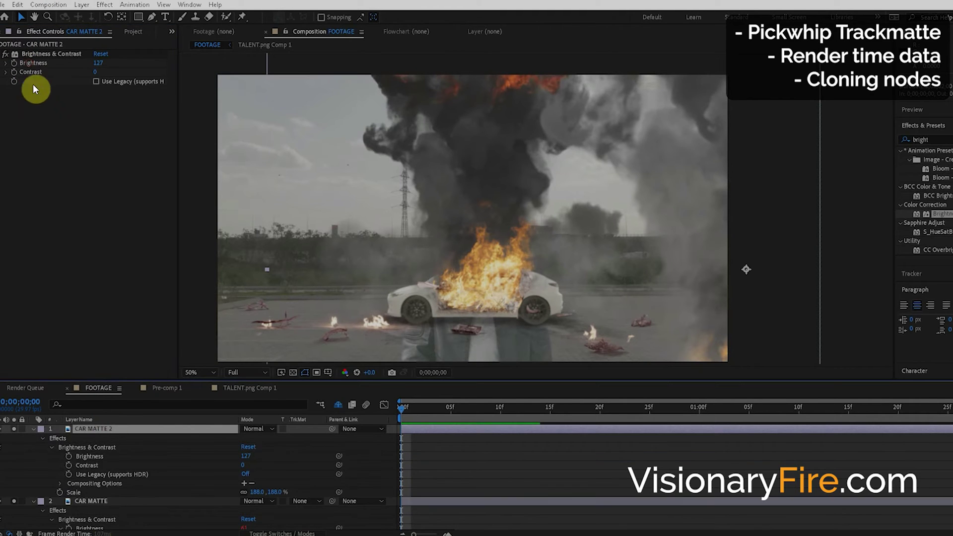
scroll(178, 465, down, 2)
drag(273, 484, 107, 441)
click(287, 448)
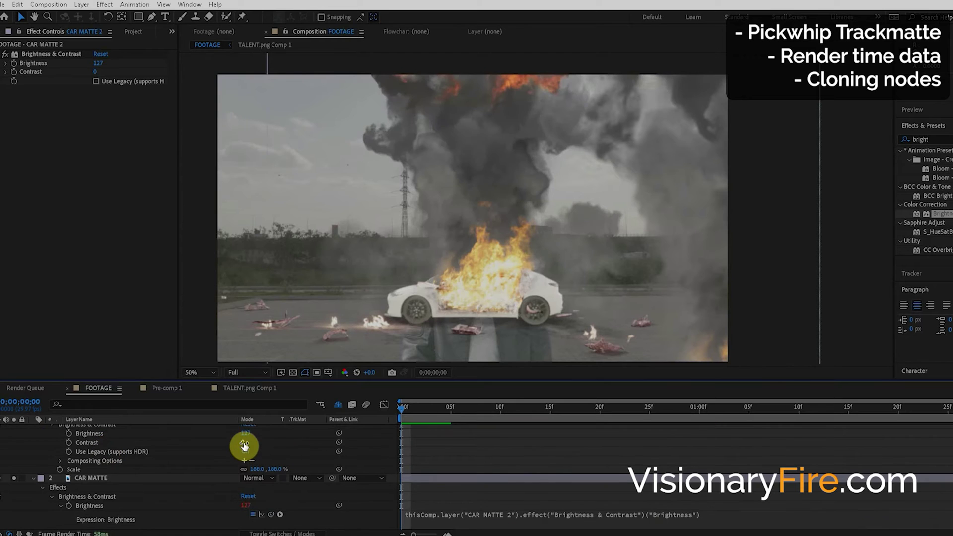
Step: Set the Contrast of CAR MATTE 2's Brightness & Contrast effect to 98
drag(243, 442, 389, 433)
scroll(297, 437, down, 1)
scroll(44, 468, up, 3)
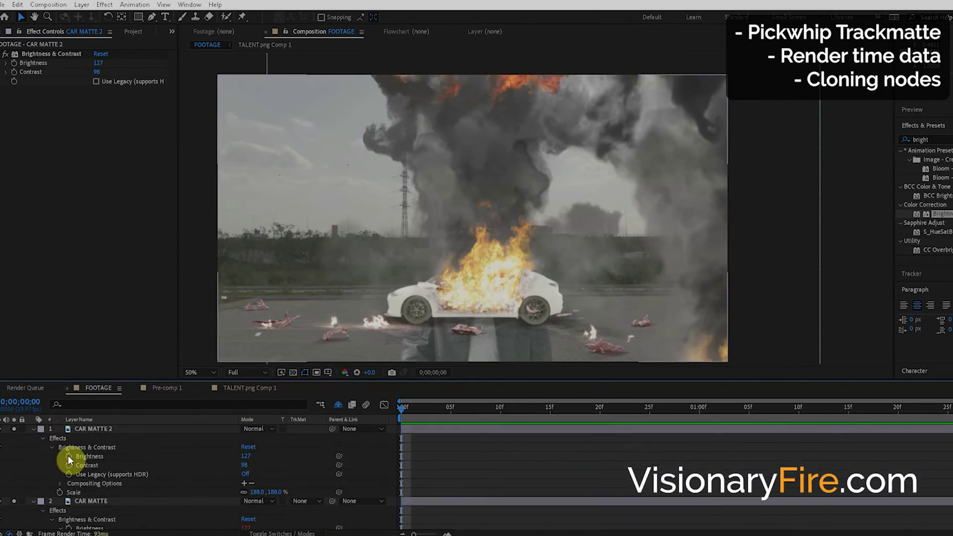
Step: Replace CAR MATTE's Brightness & Contrast effect with a copy of CAR MATTE 2's effect made with property links
click(81, 511)
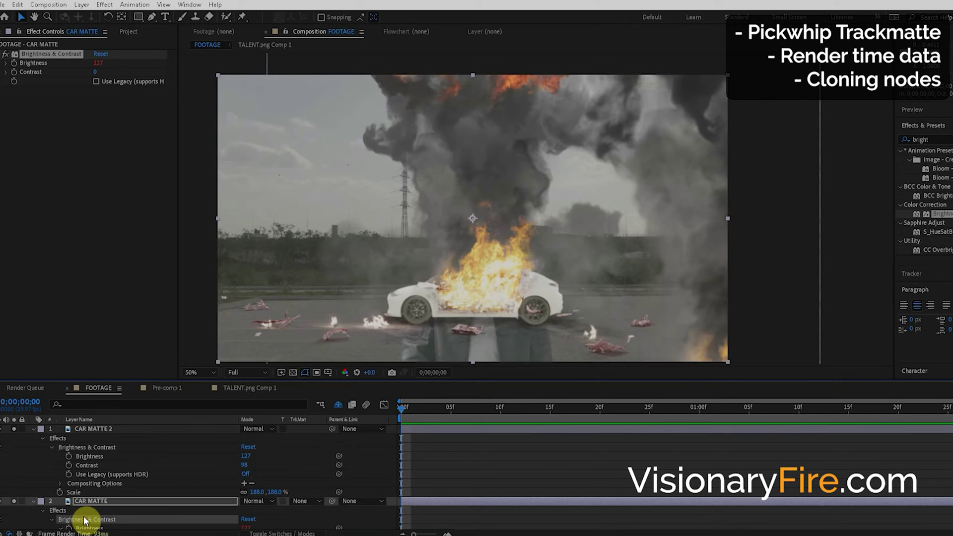
key(Delete)
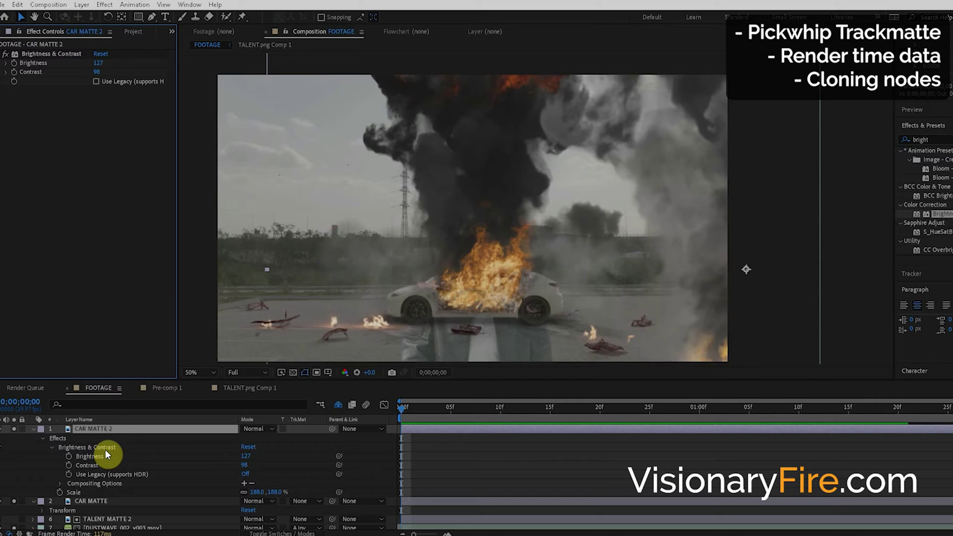
click(105, 448)
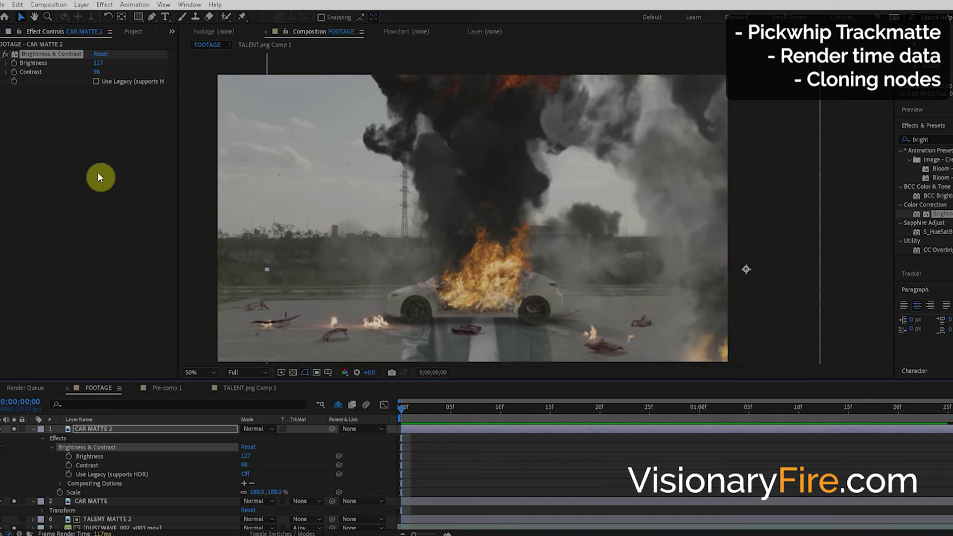
click(17, 4)
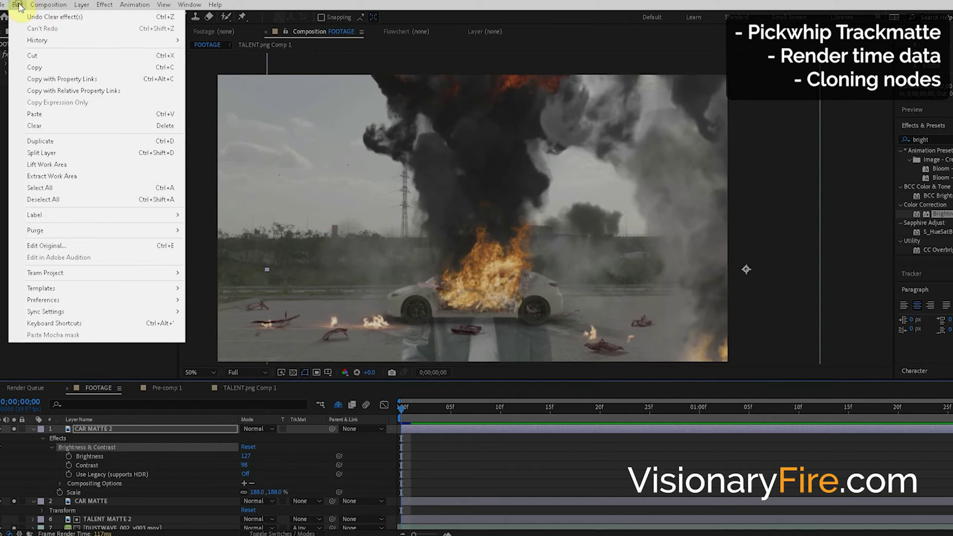
click(51, 82)
click(99, 500)
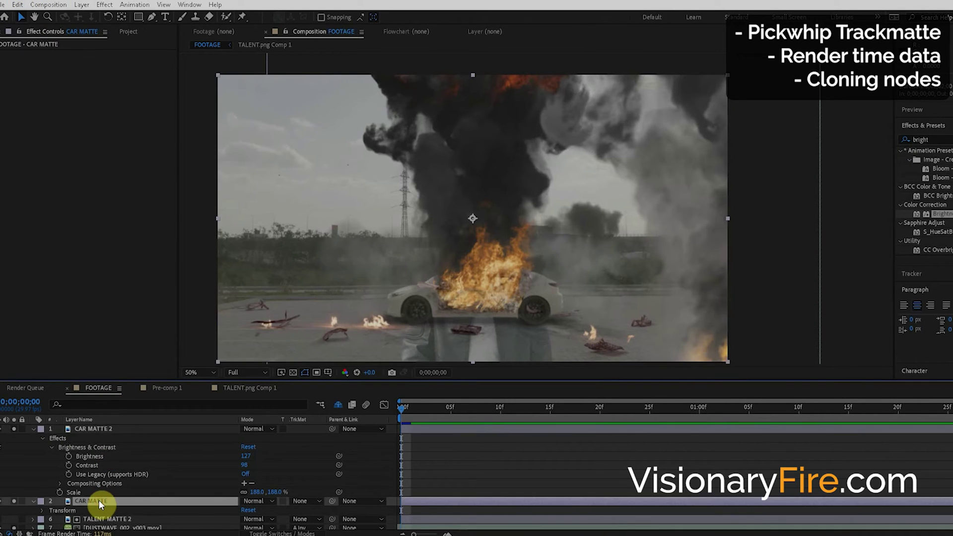
key(ctrl+v)
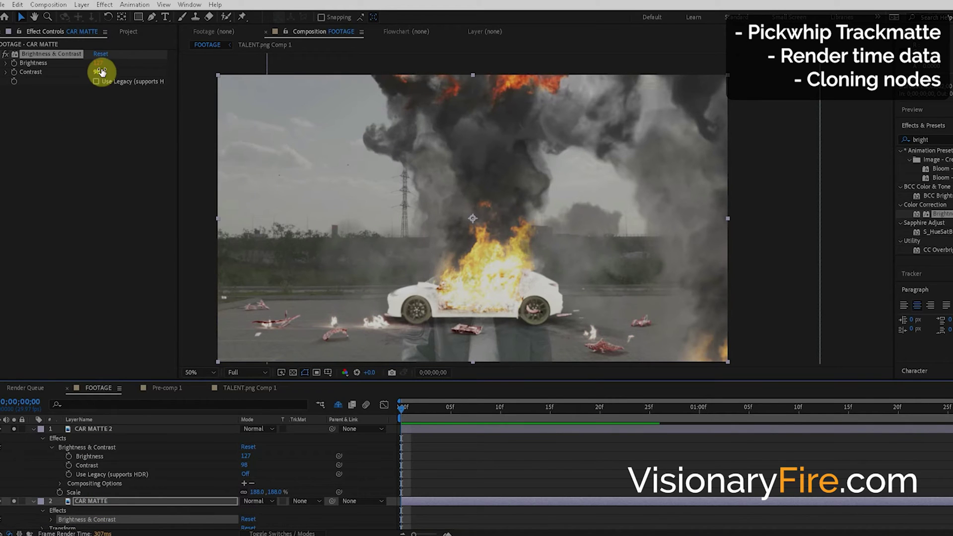
Step: Set CAR MATTE 2's Brightness to 85 and compare the Brightness & Contrast values of both CAR MATTE layers
click(91, 448)
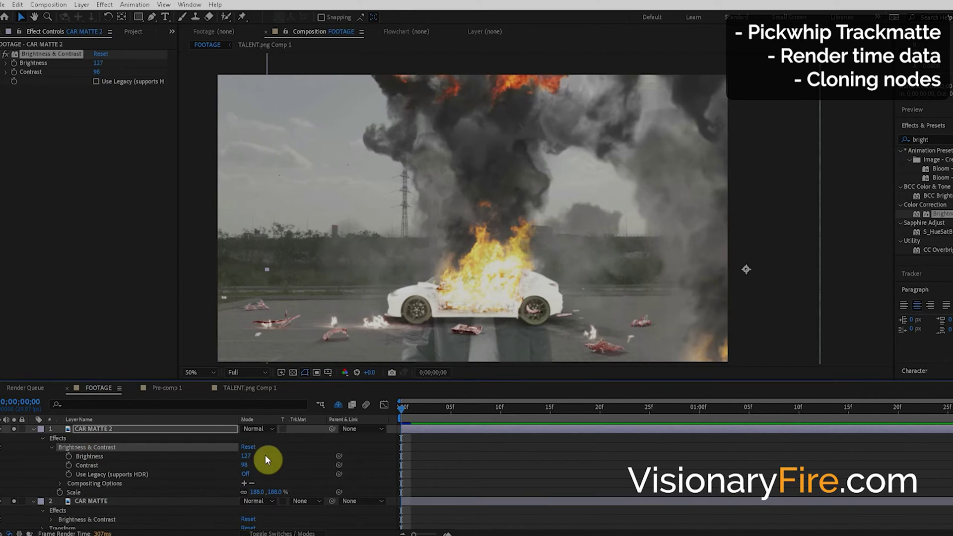
drag(251, 455, 4, 420)
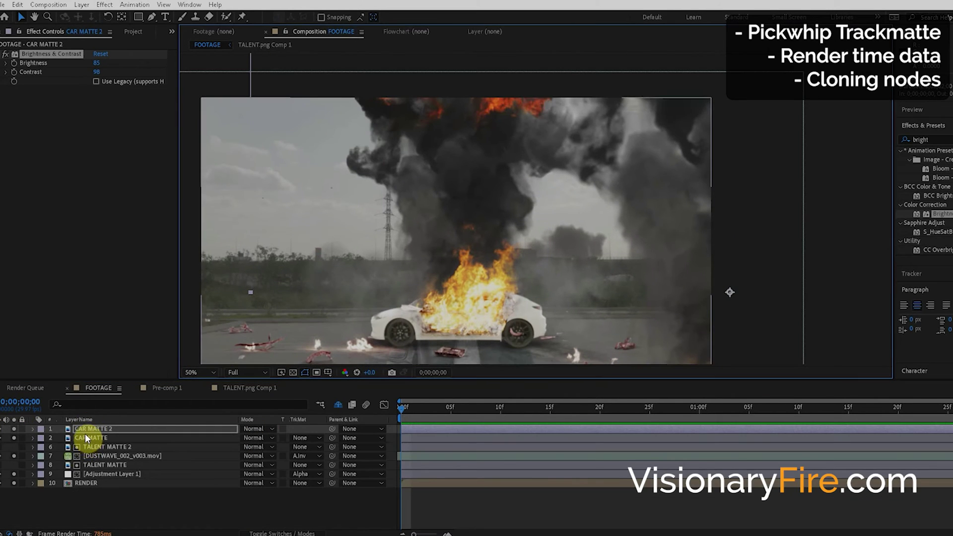
click(88, 427)
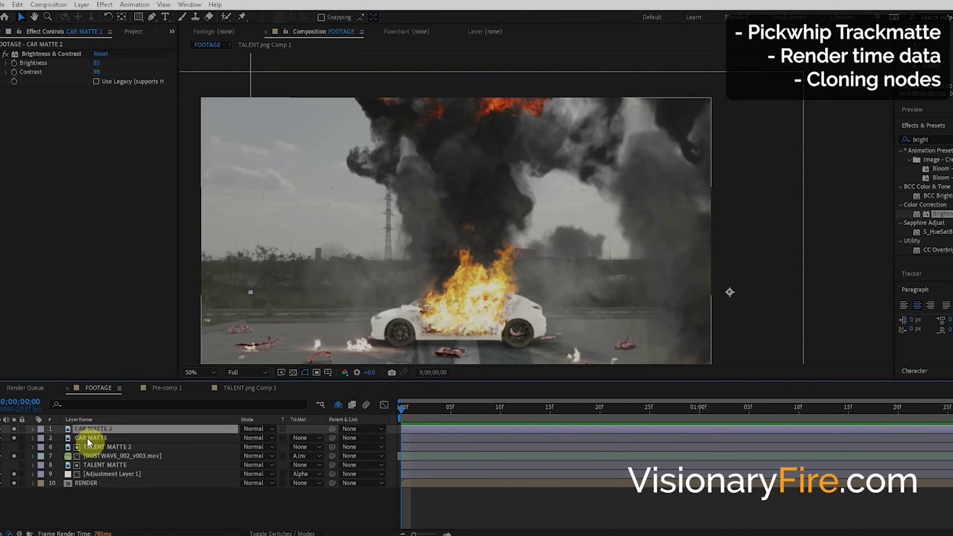
click(87, 438)
click(34, 53)
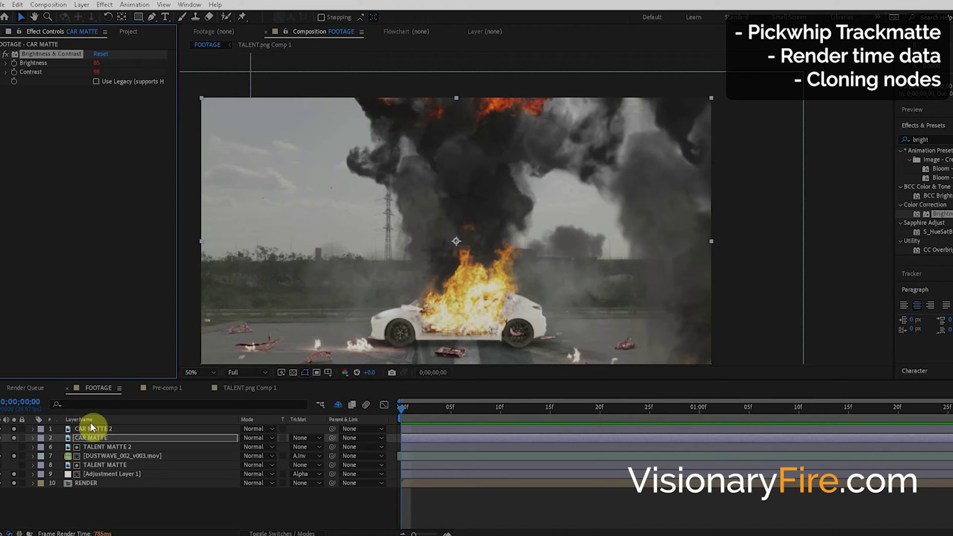
click(95, 435)
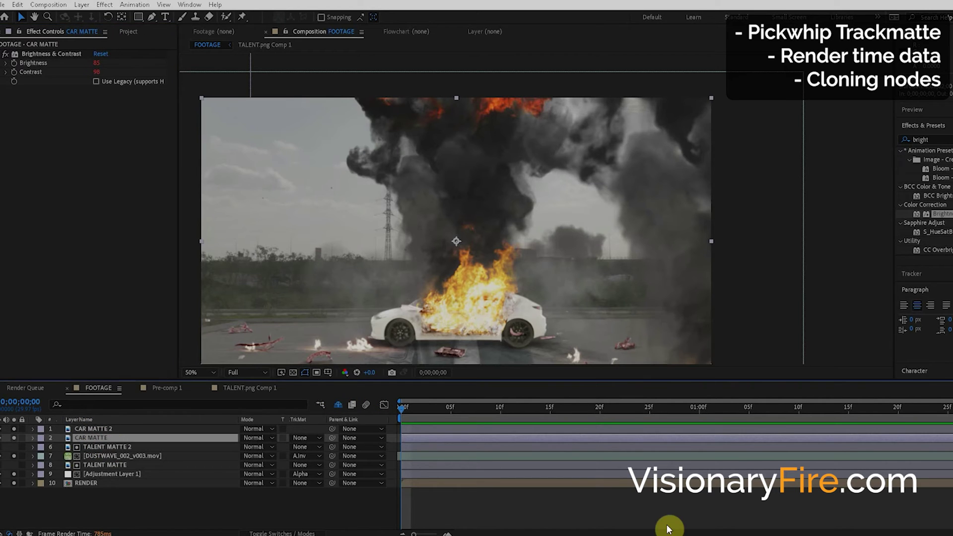
click(556, 494)
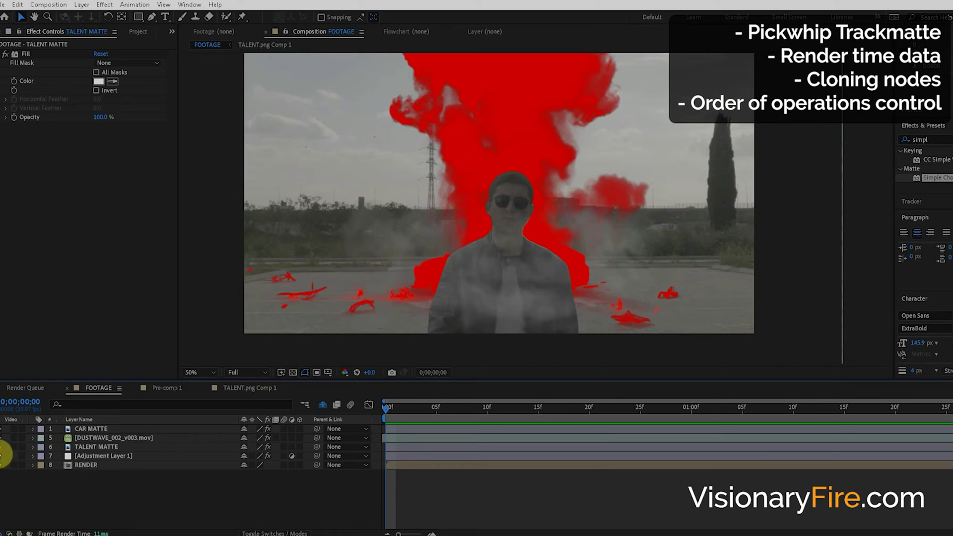
Step: Make the TALENT MATTE layer visible and solo the RENDER layer in the FOOTAGE composition
click(1, 446)
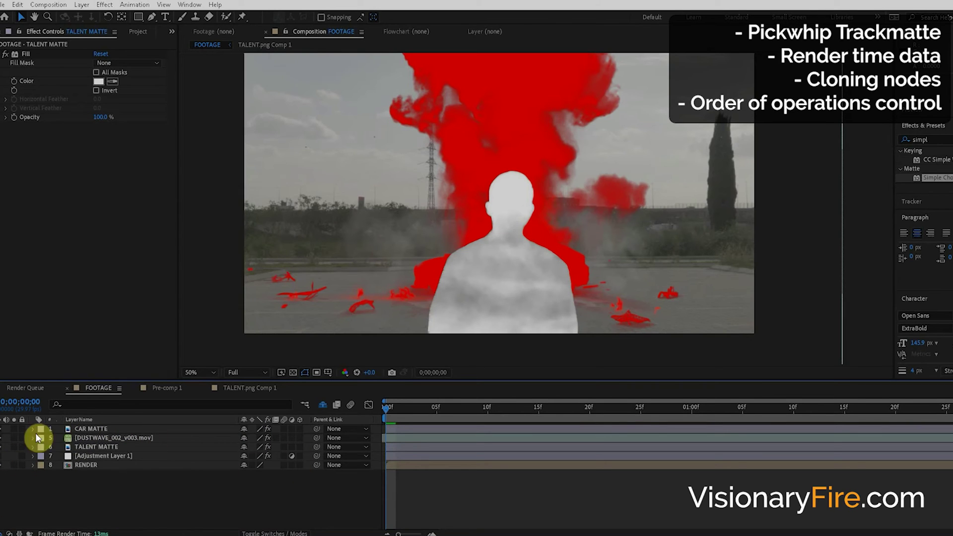
click(14, 464)
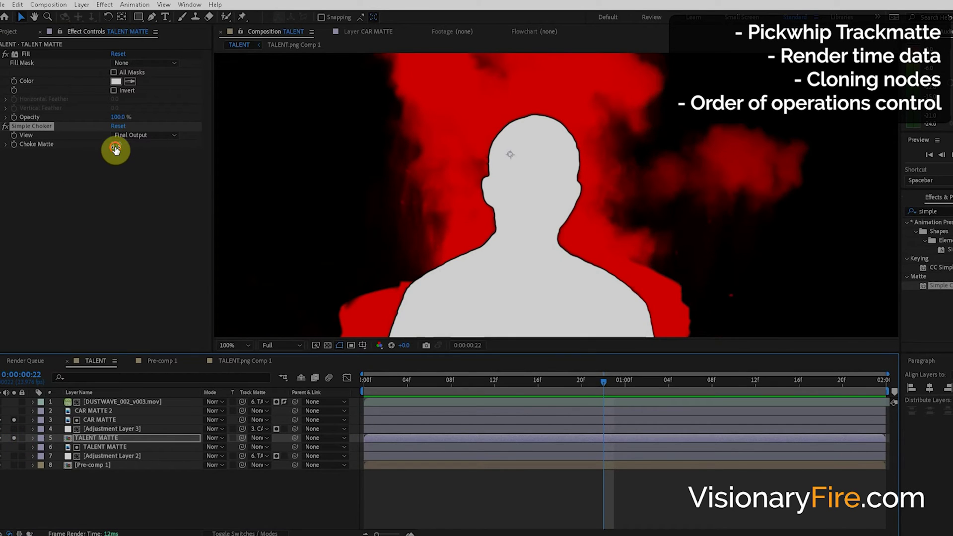
Step: Set the Simple Choker's Choke Matte on TALENT MATTE to 94.90 in the TALENT composition, and select CAR MATTE
drag(115, 144, 590, 143)
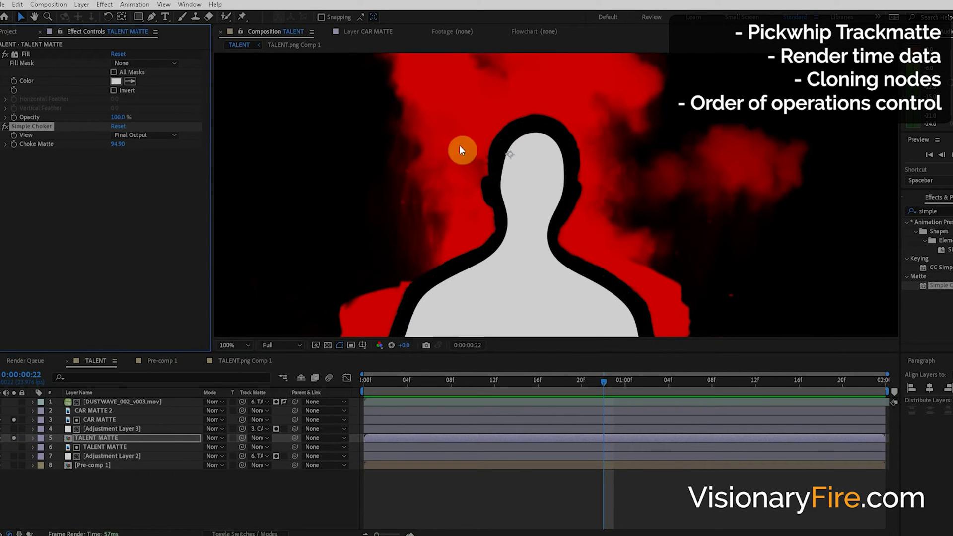
click(99, 419)
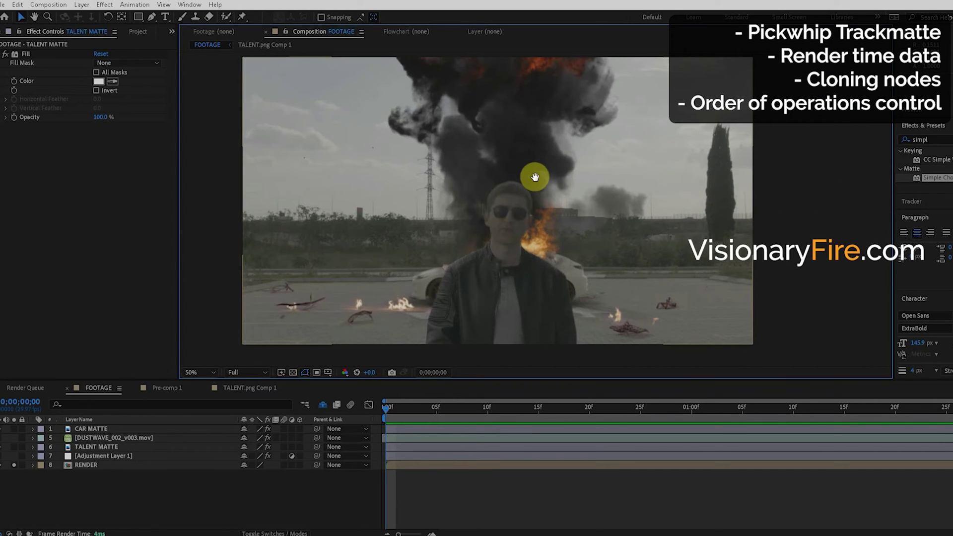
Step: Solo the TALENT MATTE and CAR MATTE layers together with RENDER in the FOOTAGE composition
click(14, 447)
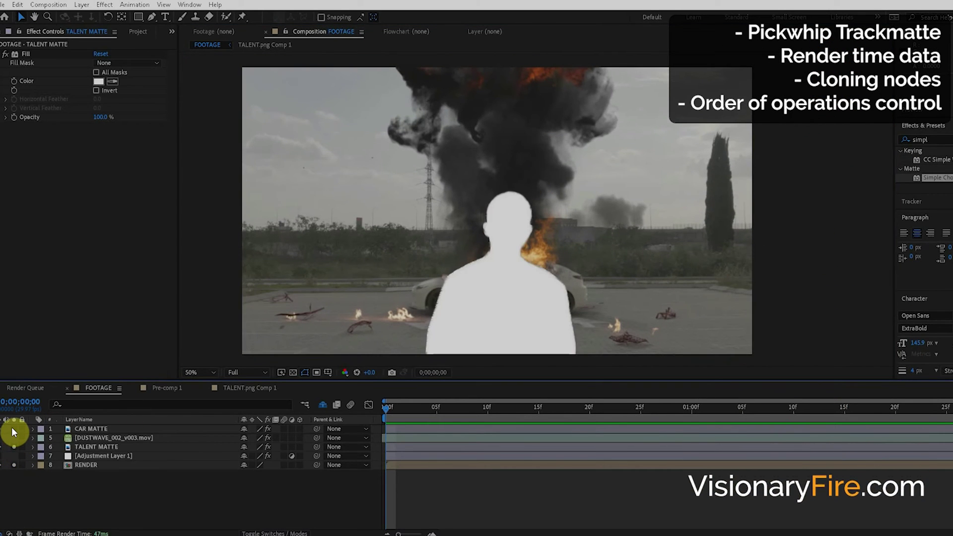
click(13, 437)
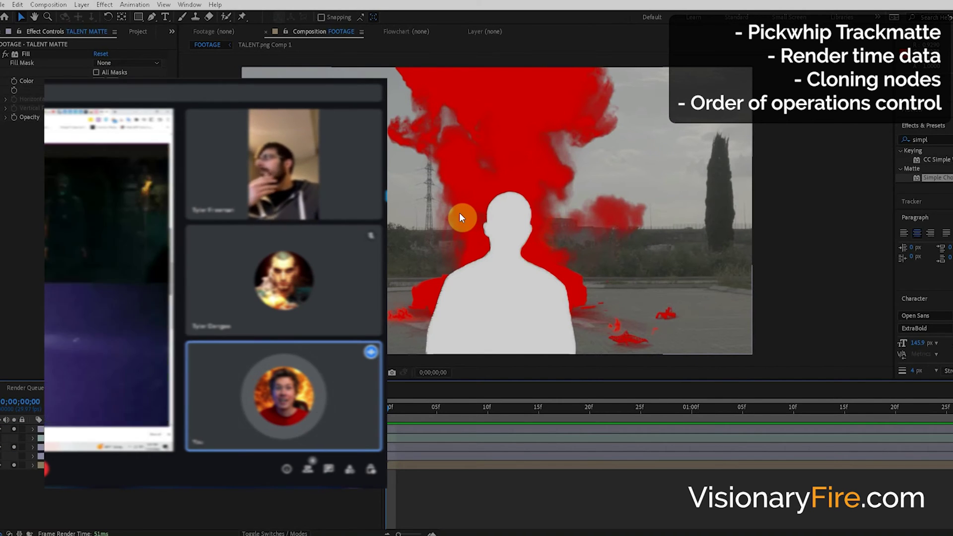
Step: Turn off solo for the TALENT MATTE and CAR MATTE layers in FOOTAGE, keeping RENDER soloed, and select RENDER
click(19, 441)
click(13, 446)
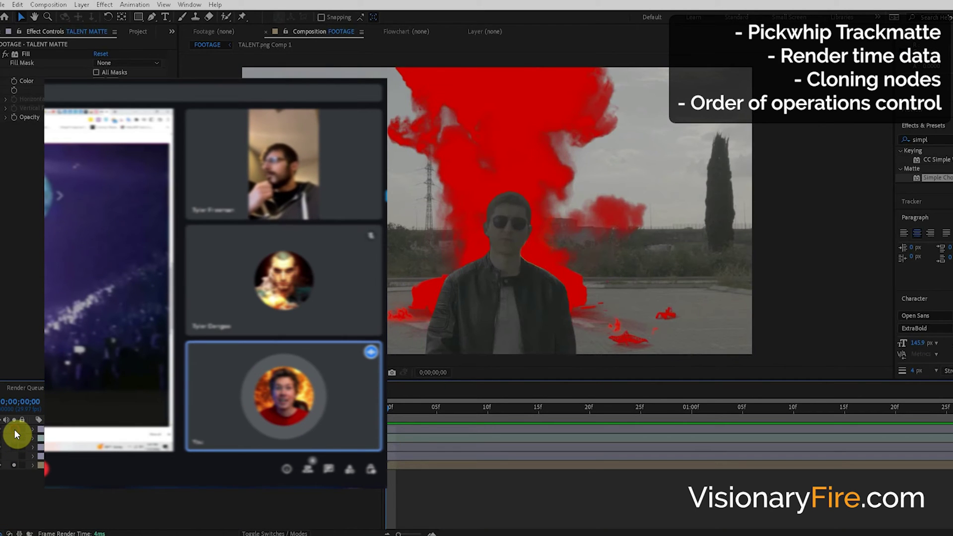
click(14, 429)
click(13, 429)
click(14, 430)
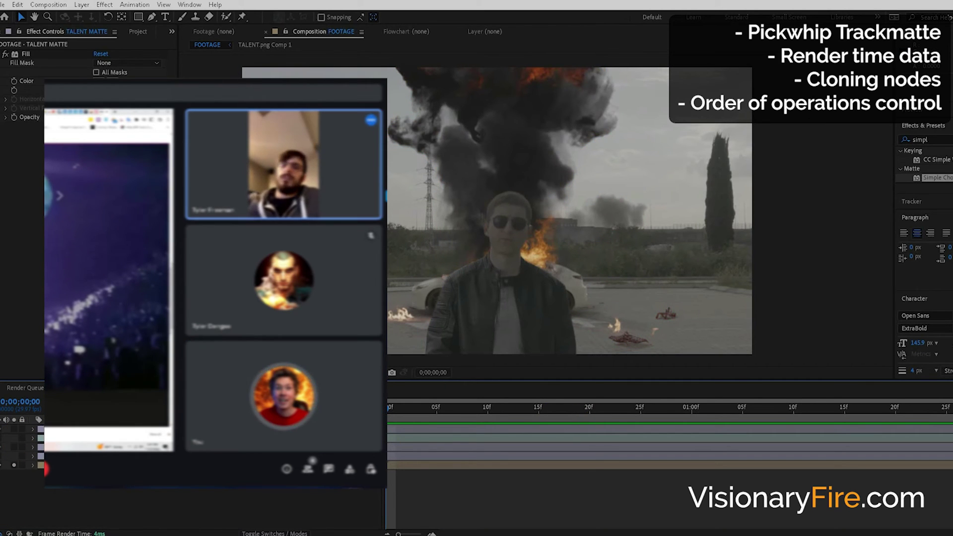
click(85, 465)
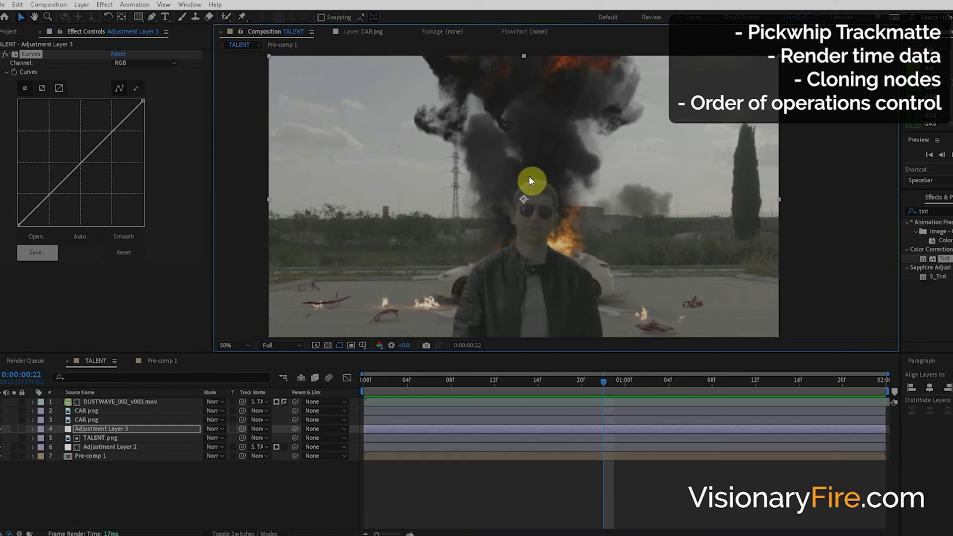
Step: In the TALENT composition, raise the Curves black point on Adjustment Layer 3 and assign the CAR.png on layer 3 as its track matte
drag(532, 181, 514, 204)
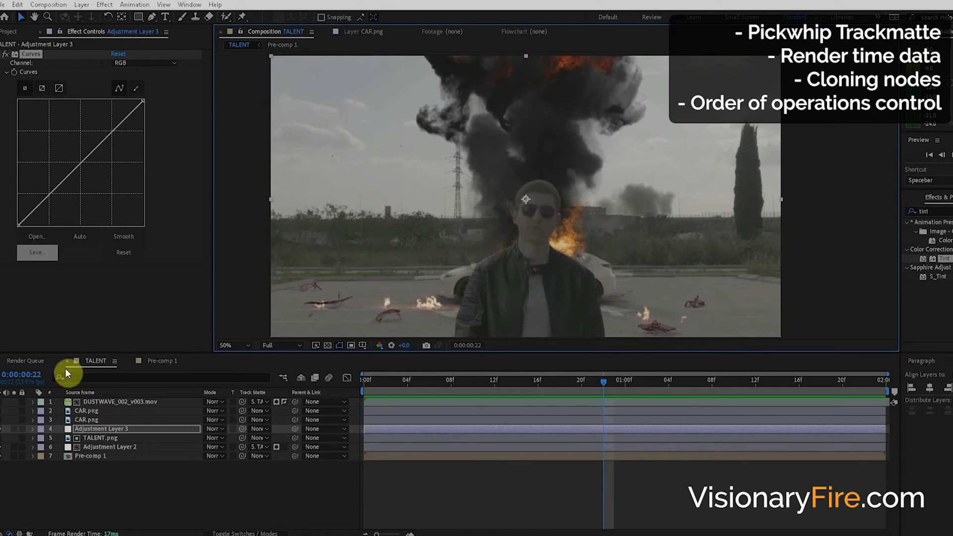
click(107, 430)
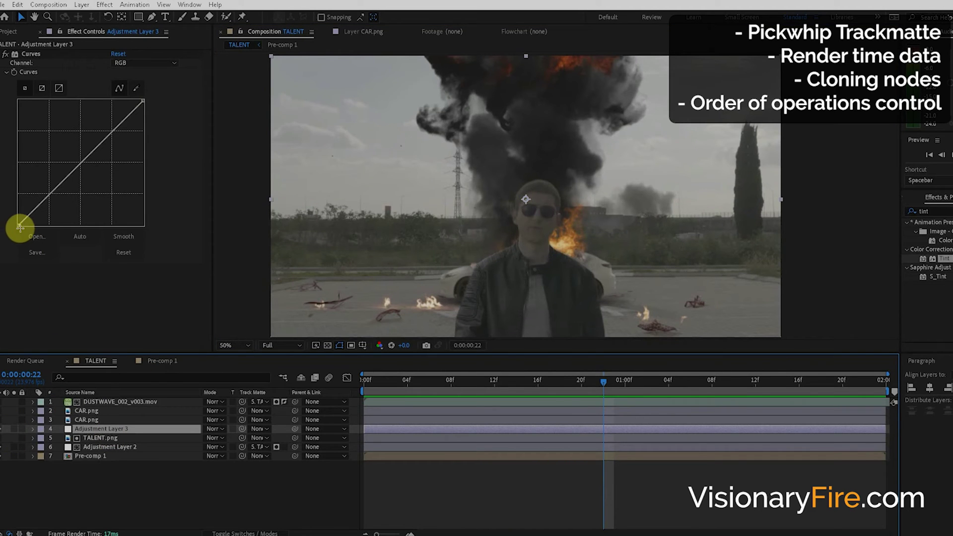
drag(18, 225, 4, 207)
drag(243, 429, 94, 420)
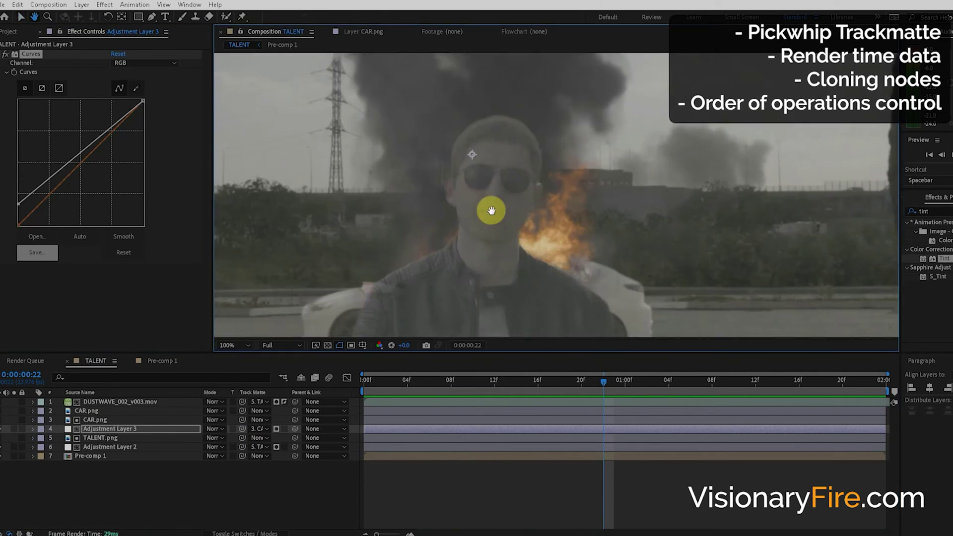
scroll(490, 208, down, 2)
Step: Solo the CAR.png on layer 3 and apply Set Matte to it, taking the matte from TALENT MATTE
click(98, 419)
click(14, 420)
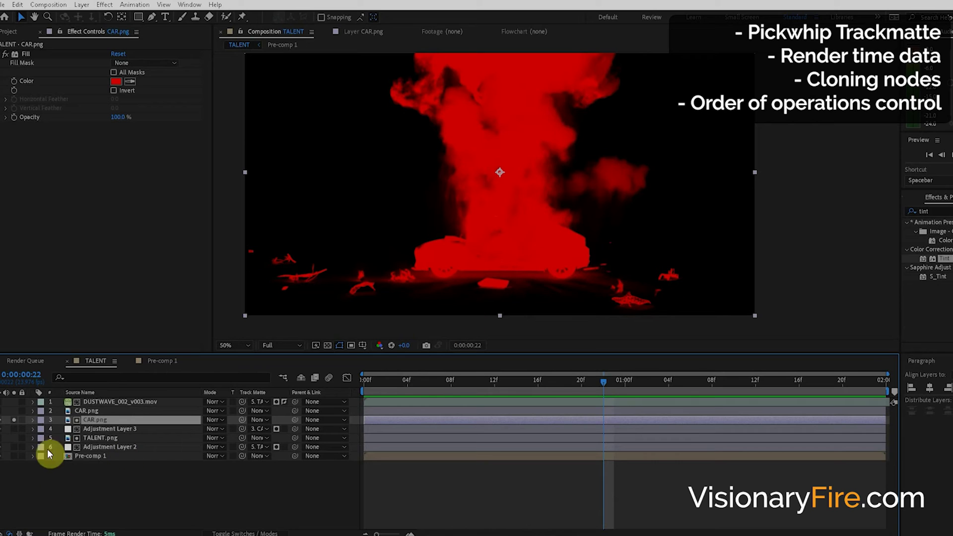
click(924, 211)
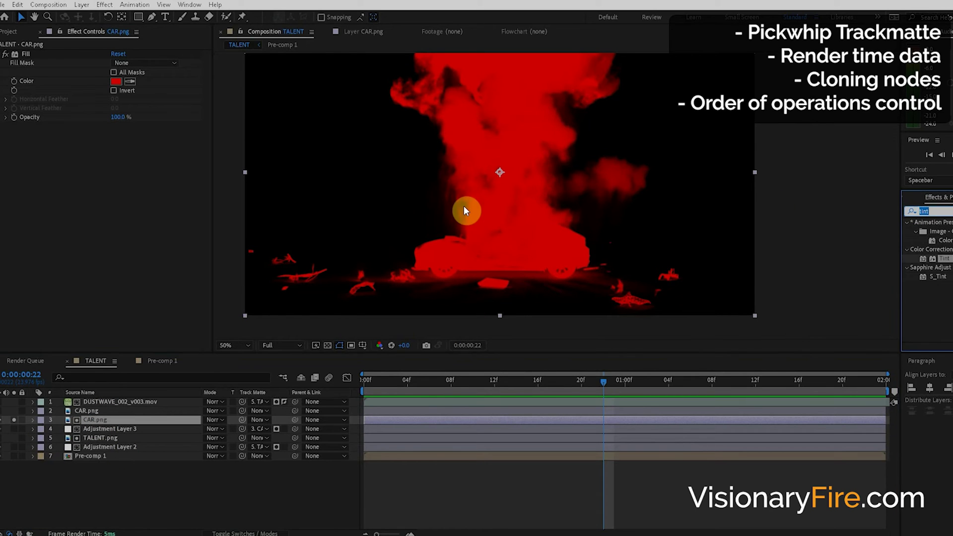
text(se4t)
click(145, 134)
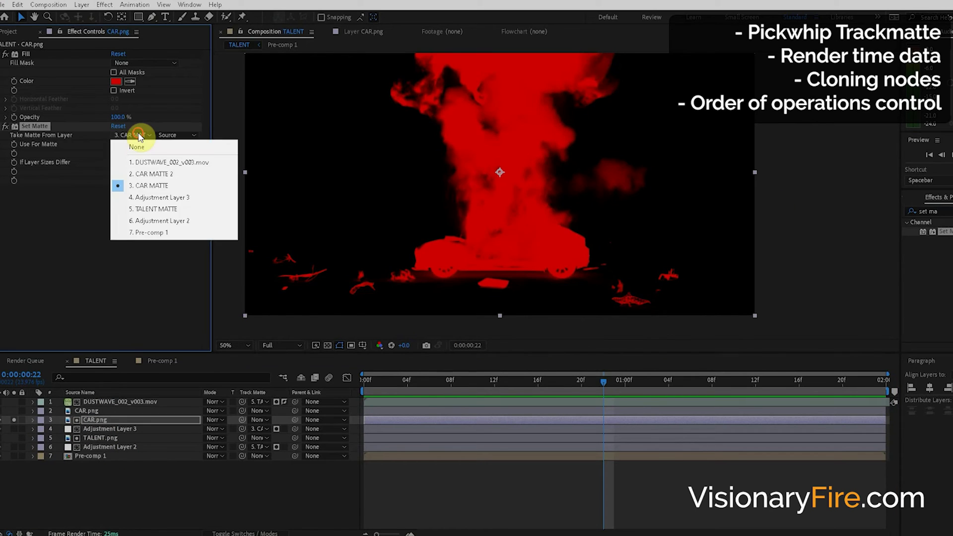
click(153, 206)
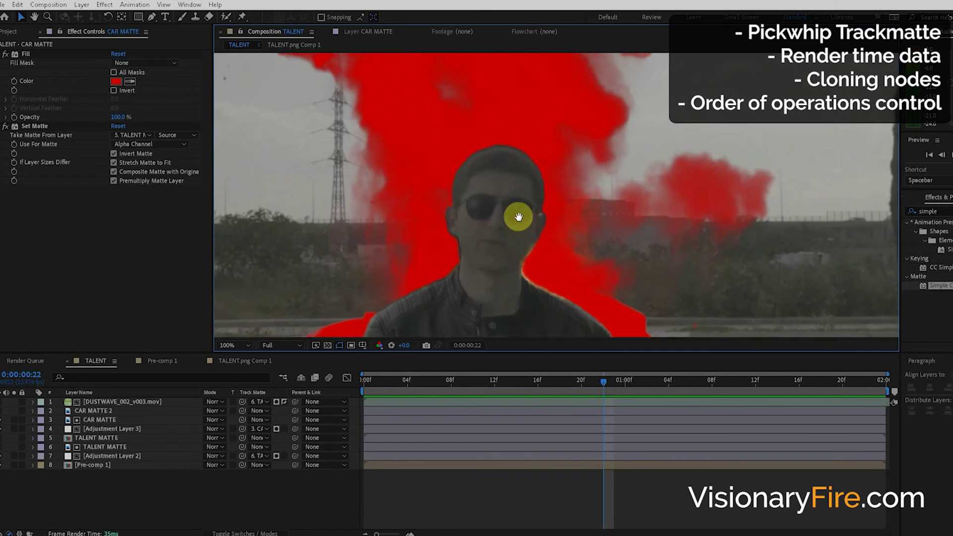
Step: Inspect the matte edge around the talent's head, and solo the TALENT MATTE precomp on layer 5
drag(517, 214, 547, 152)
scroll(564, 200, up, 2)
drag(564, 201, 545, 269)
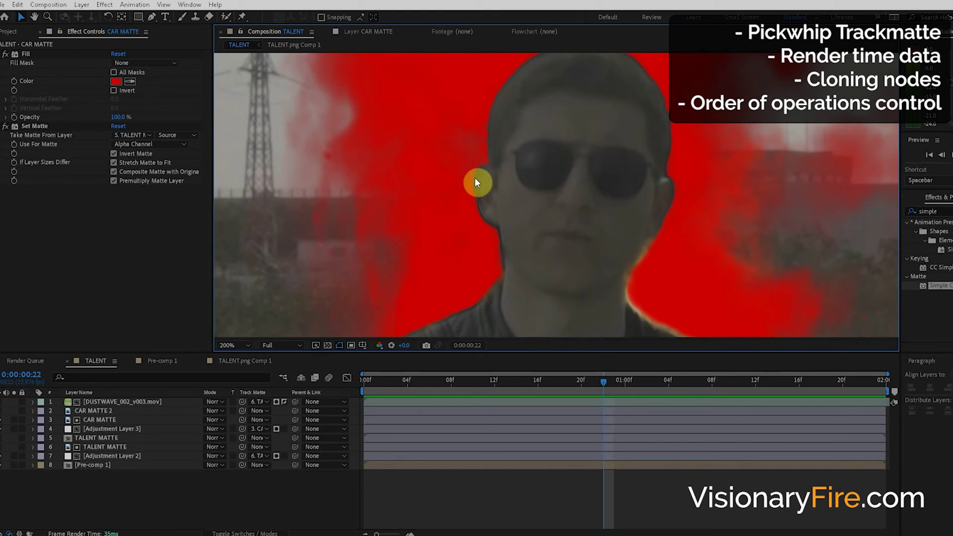
click(109, 437)
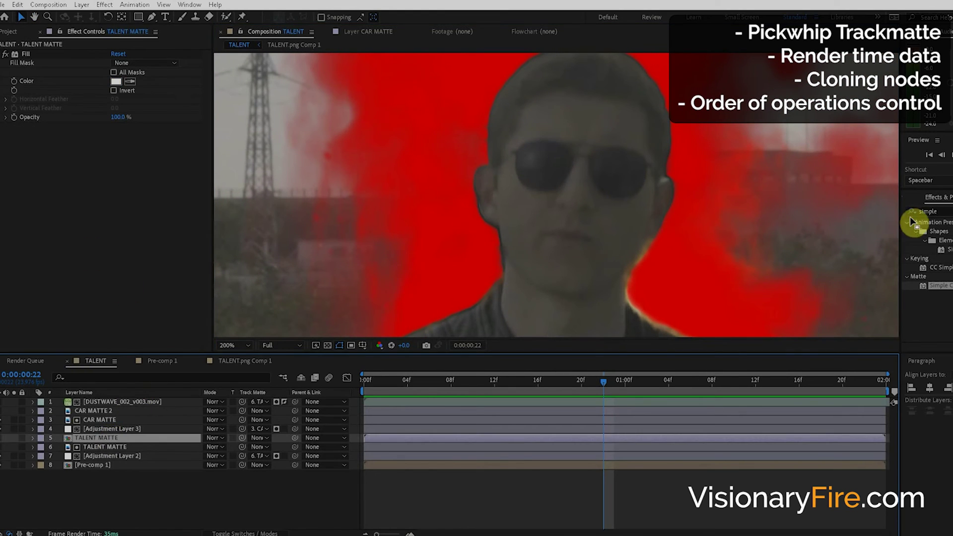
scroll(487, 186, down, 1)
click(1, 442)
click(1, 438)
click(14, 439)
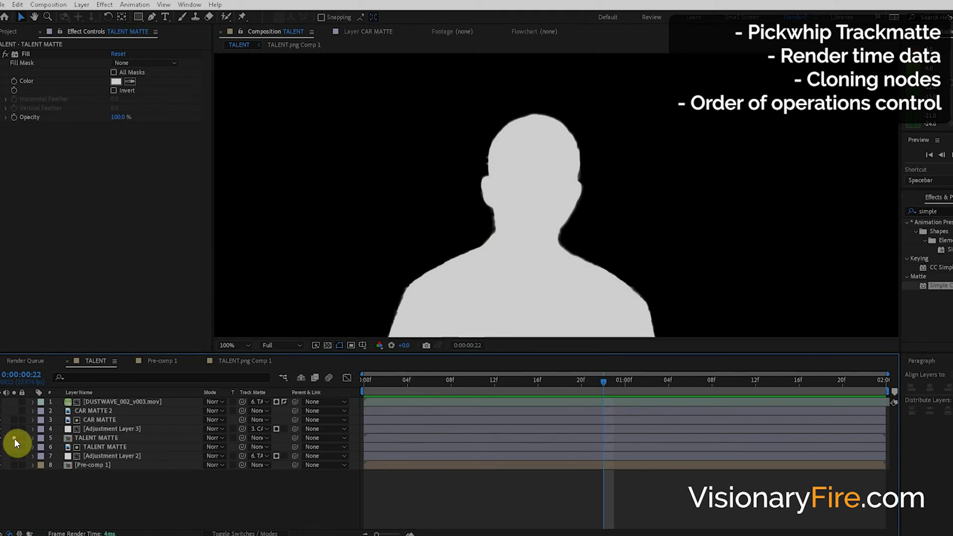
Step: Apply Simple Choker to the TALENT MATTE precomp with Choke Matte at 94.90, and view it soloed together with CAR MATTE
drag(935, 285, 522, 134)
click(14, 437)
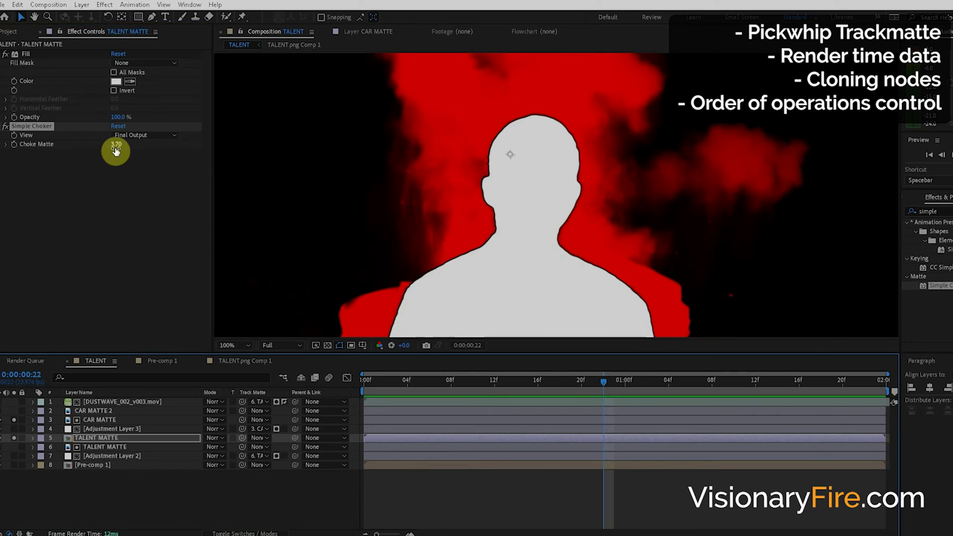
drag(116, 152, 523, 149)
Step: Toggle the Simple Choker on TALENT MATTE off and on to compare its edge with CAR MATTE's cut-out
click(99, 420)
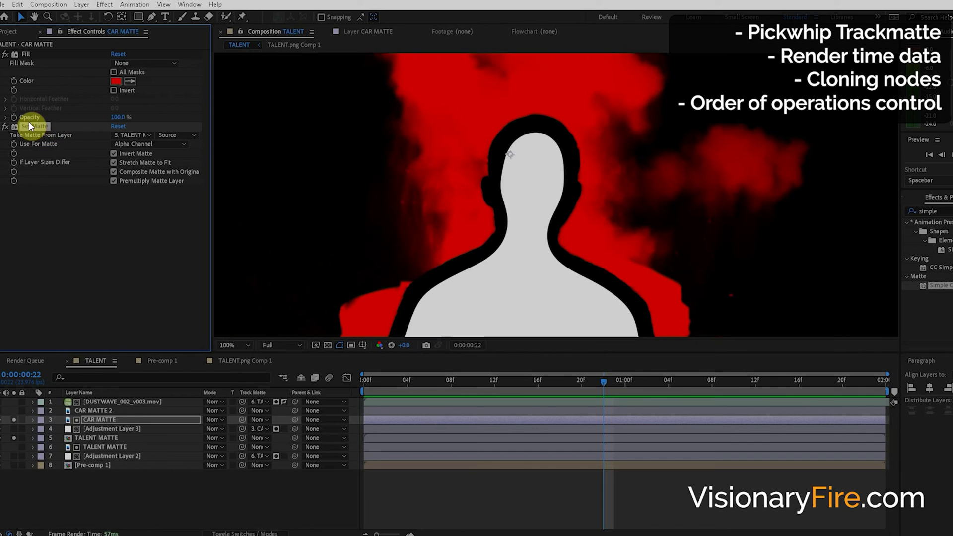
click(101, 439)
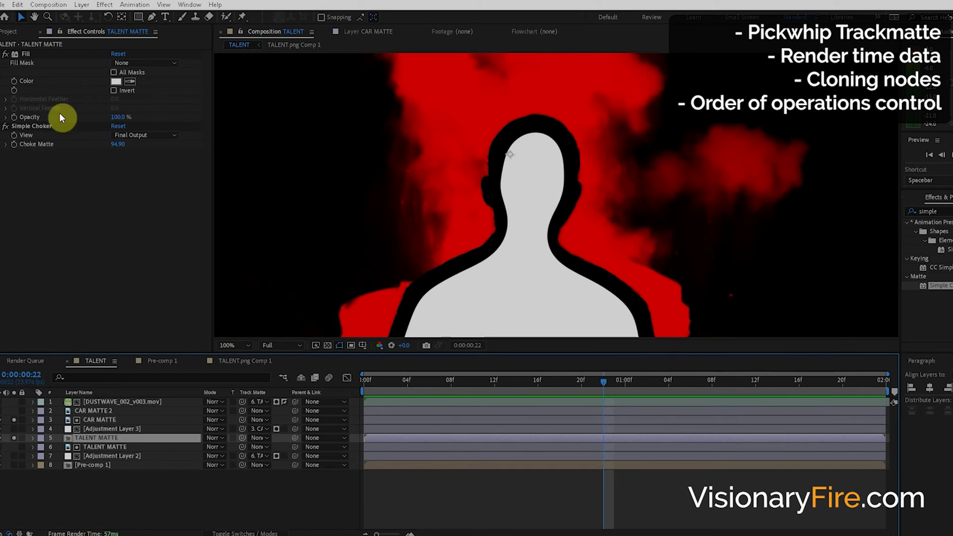
click(33, 127)
click(5, 126)
click(5, 126)
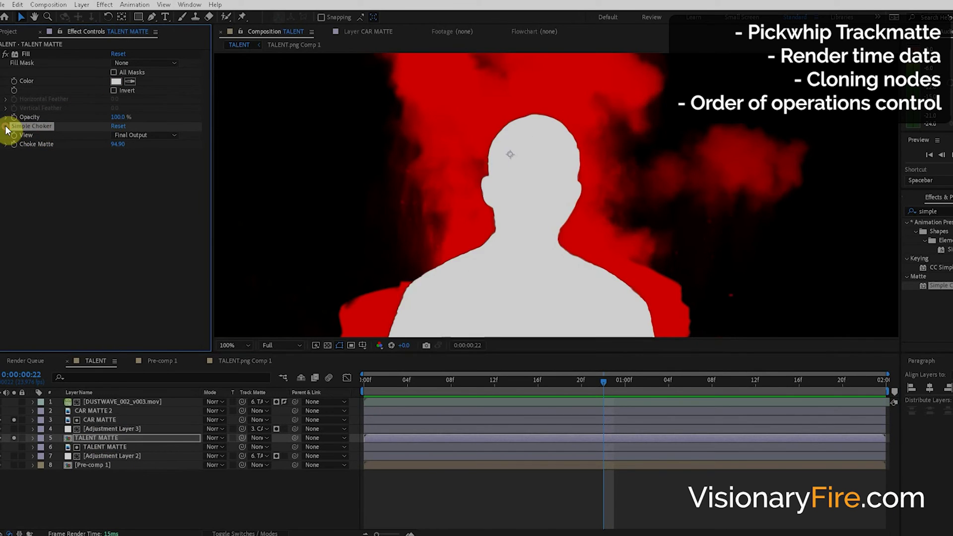
click(5, 126)
click(5, 126)
Step: Compare CAR MATTE's Set Matte settings with the Simple Choker settings on TALENT MATTE
click(107, 419)
click(34, 126)
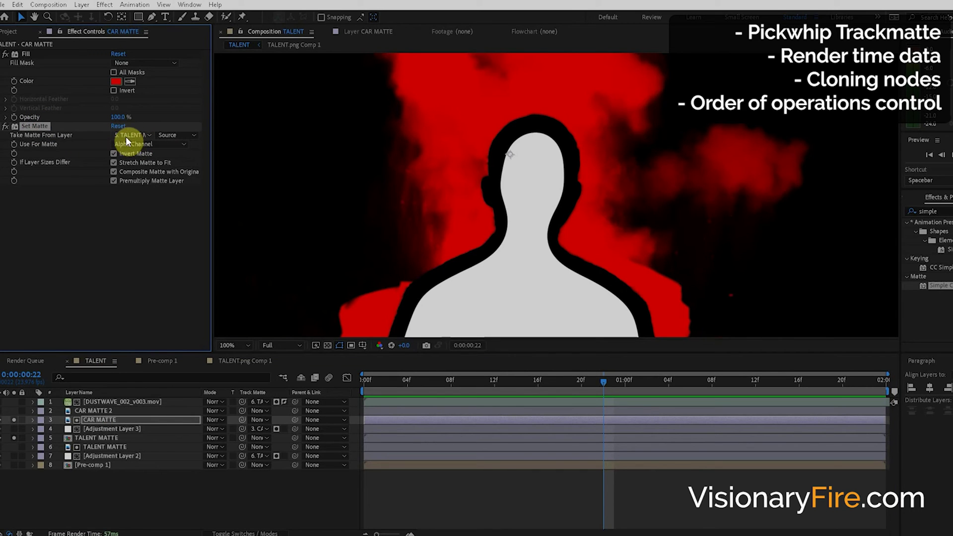
click(100, 439)
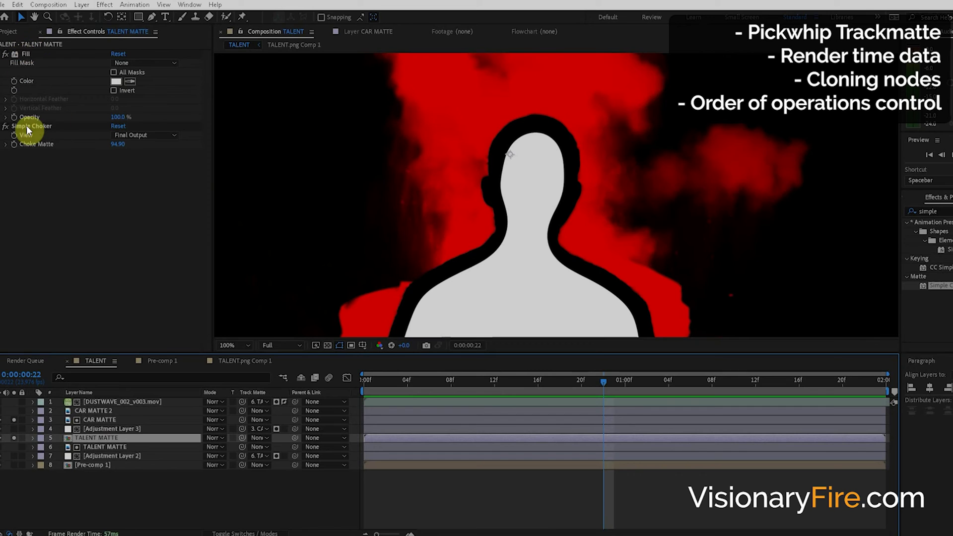
click(105, 420)
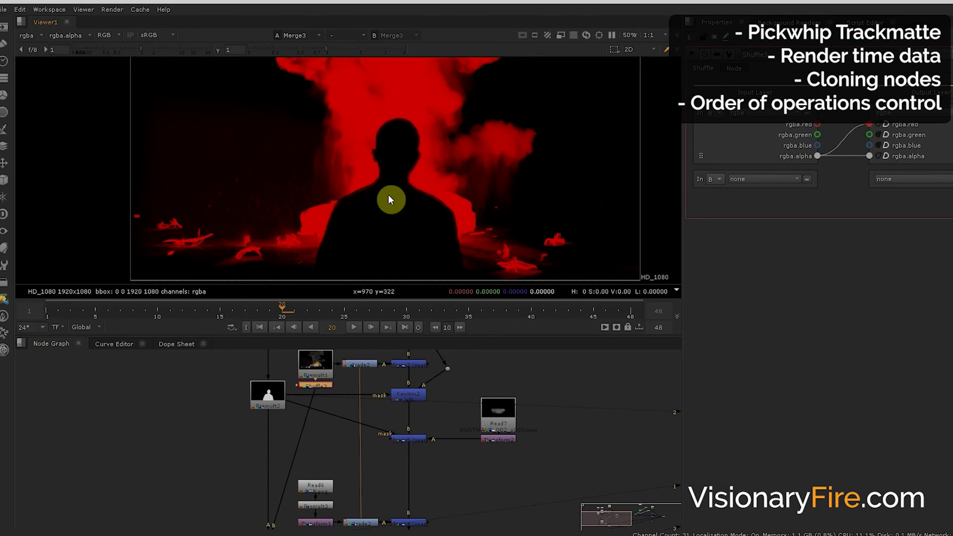
Step: Switch to Nuke and insert an Erode node directly after Premult2 in the talent branch
scroll(397, 181, down, 3)
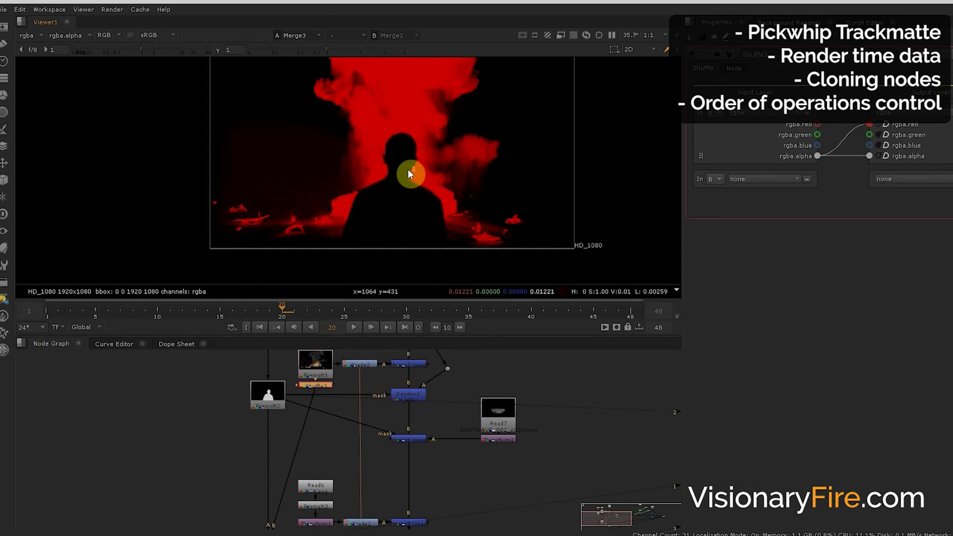
drag(409, 168, 413, 186)
scroll(413, 187, up, 1)
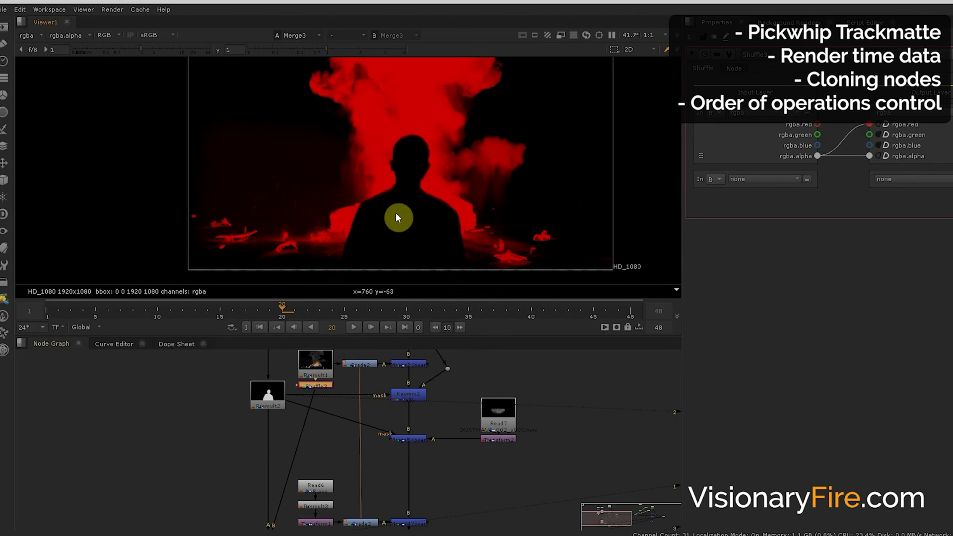
scroll(277, 438, up, 1)
key(Tab)
text(erode)
key(Return)
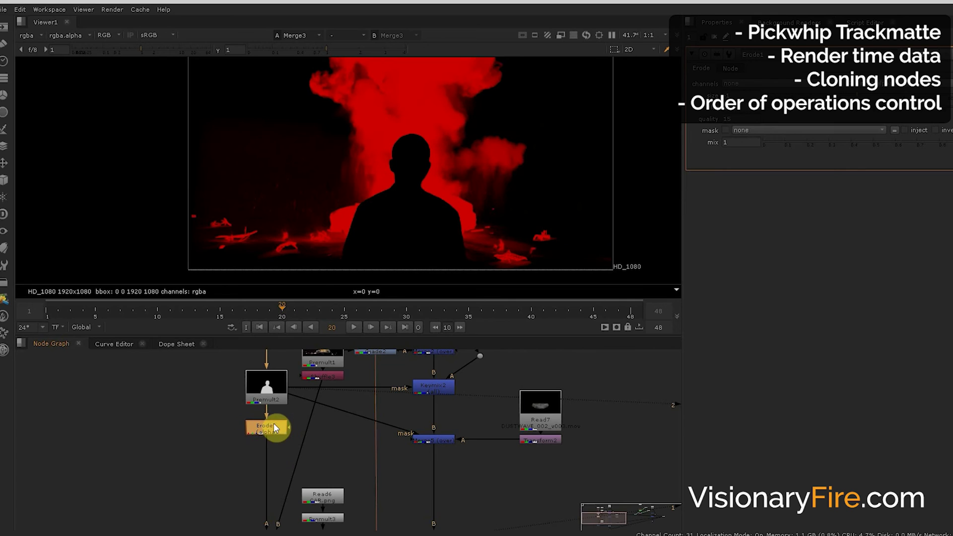
Step: Adjust the Erode node's size to shrink the talent cut-out moderately within the red car matte
drag(854, 94, 881, 106)
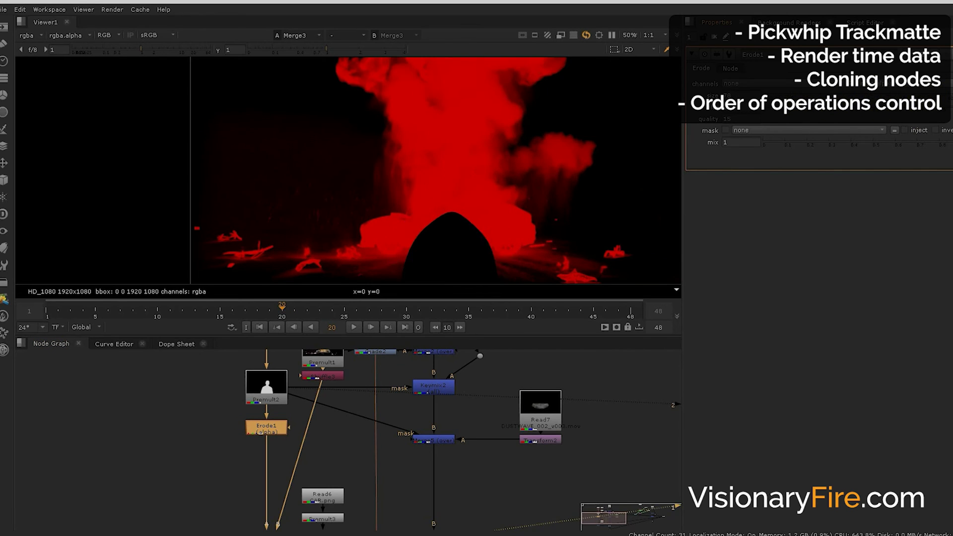
drag(950, 116, 897, 120)
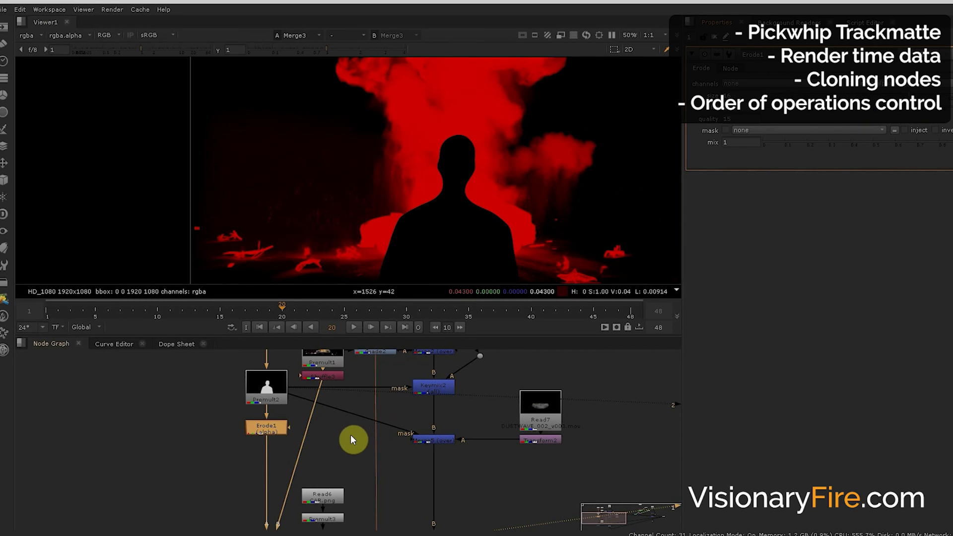
scroll(327, 428, down, 2)
scroll(338, 423, down, 1)
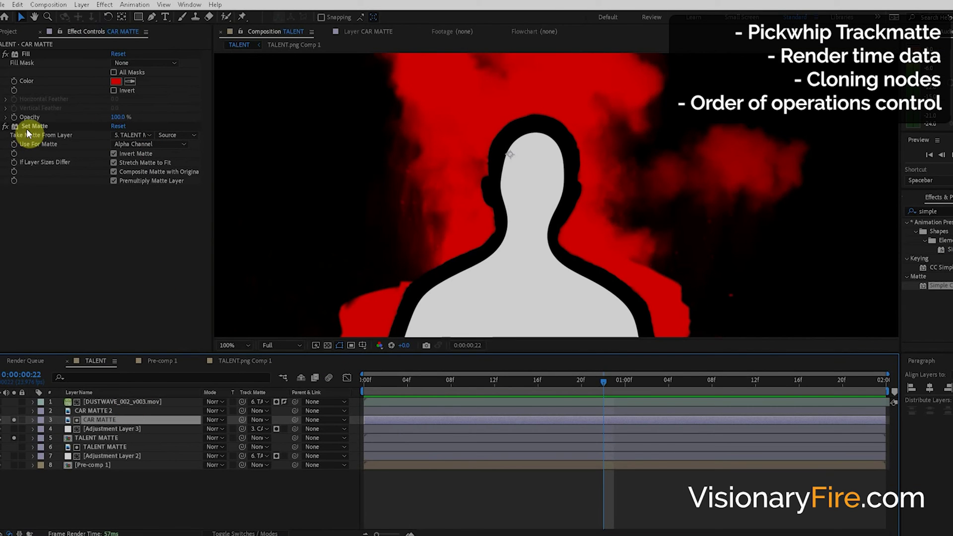
Step: In After Effects, set CAR MATTE's Set Matte source to Effects & Masks and vary TALENT MATTE's Choke Matte value
click(28, 127)
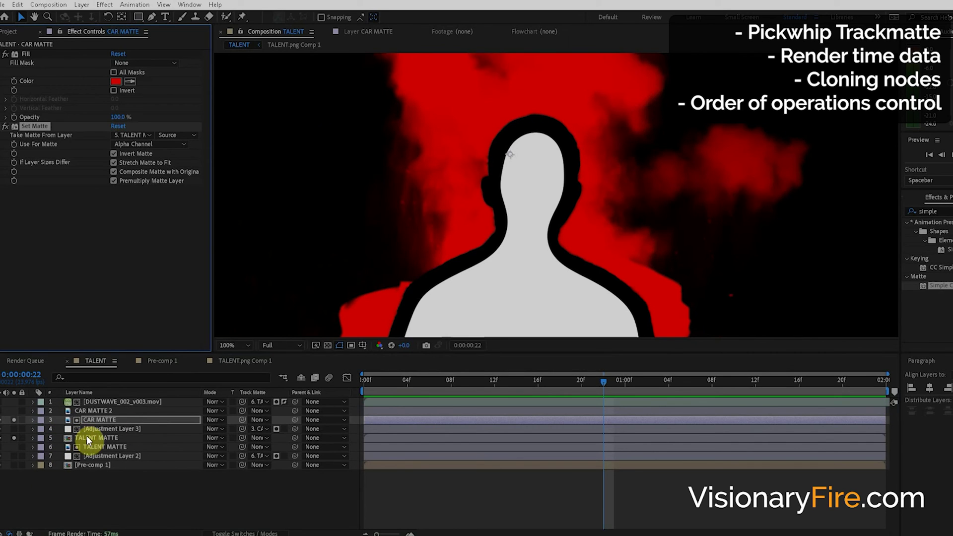
drag(86, 439, 116, 118)
click(177, 136)
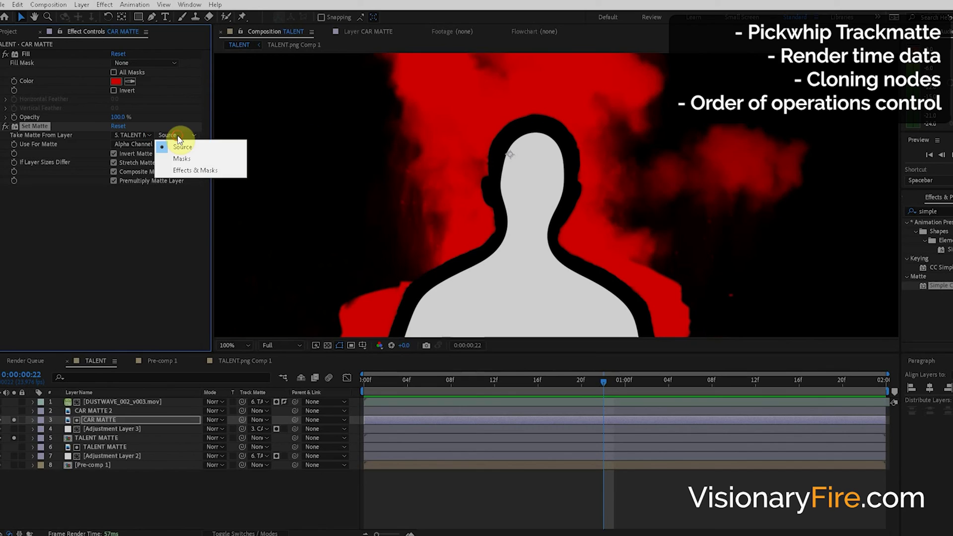
click(178, 171)
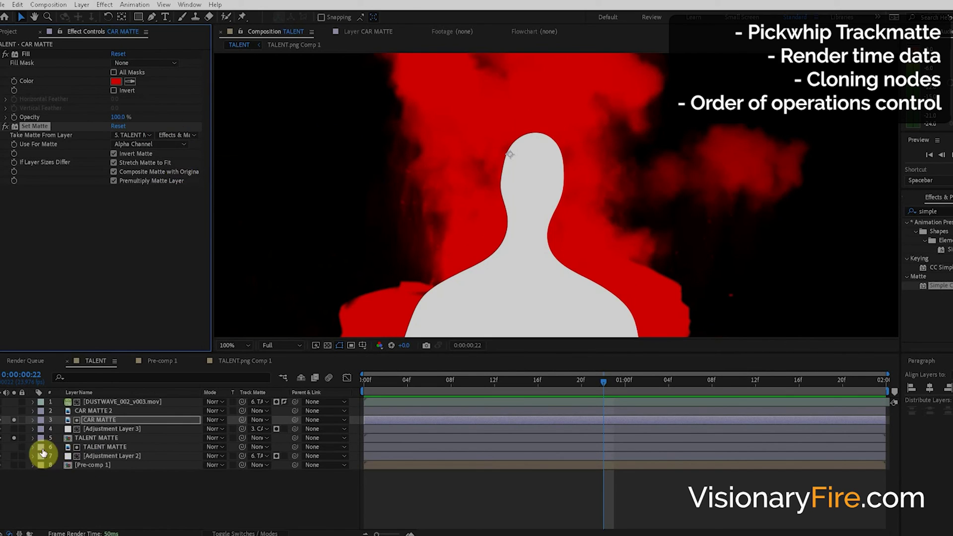
click(94, 438)
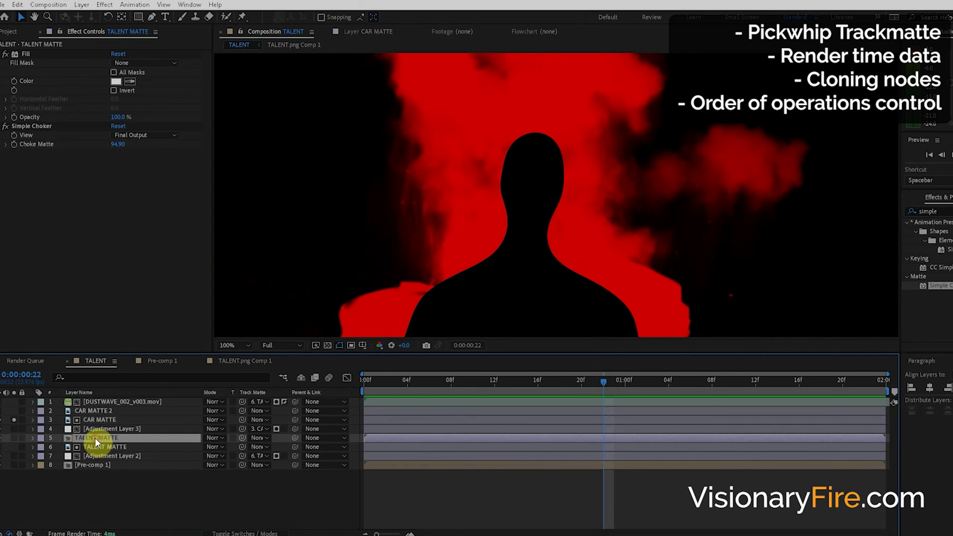
drag(122, 144, 79, 524)
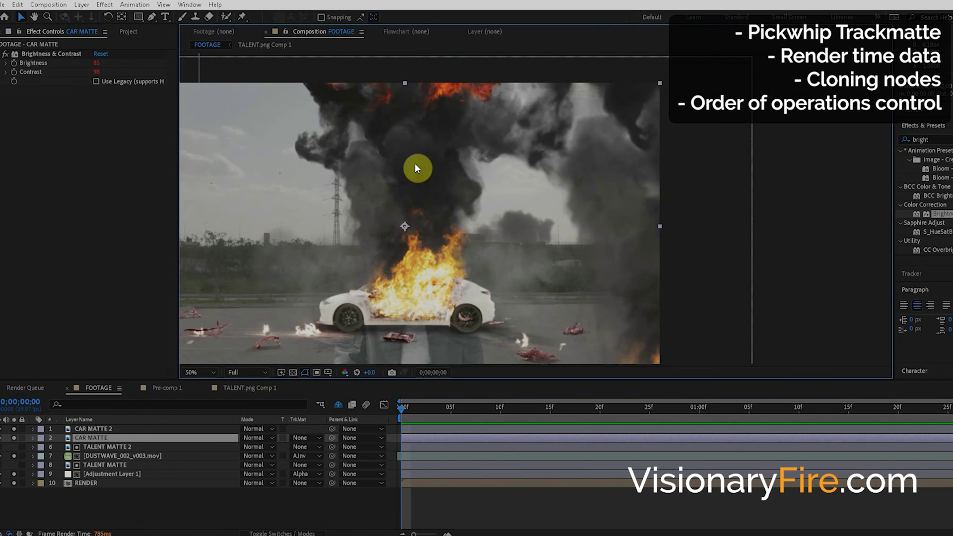
Step: Compare the Brightness & Contrast settings on CAR MATTE 2 and CAR MATTE in the FOOTAGE composition
click(94, 429)
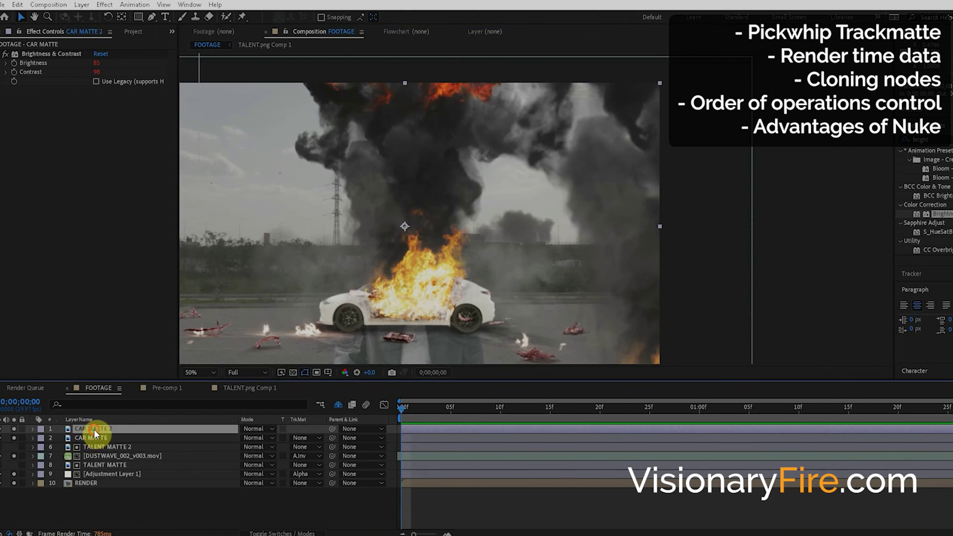
click(94, 436)
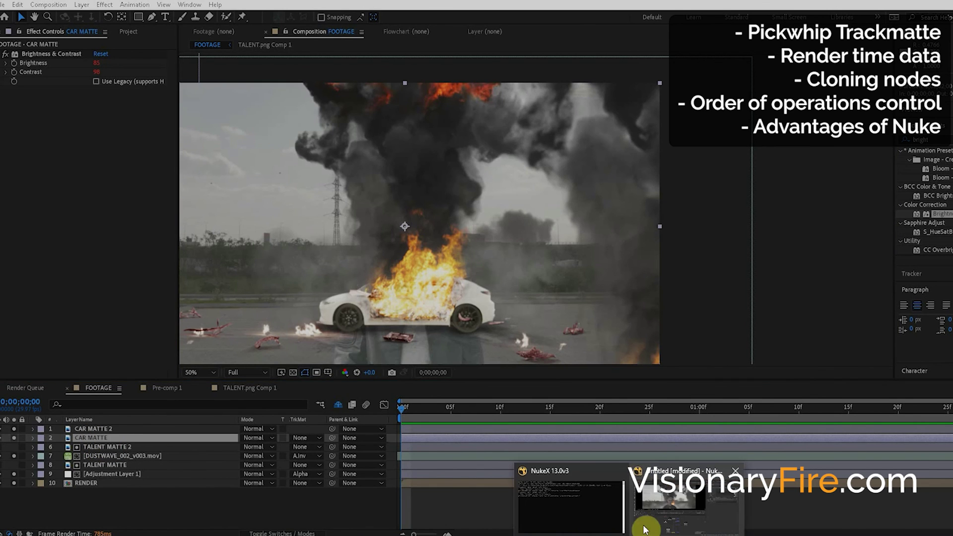
Step: Switch to Nuke and select the Read6 CAR.png branch together with its cloned Grade node
click(657, 515)
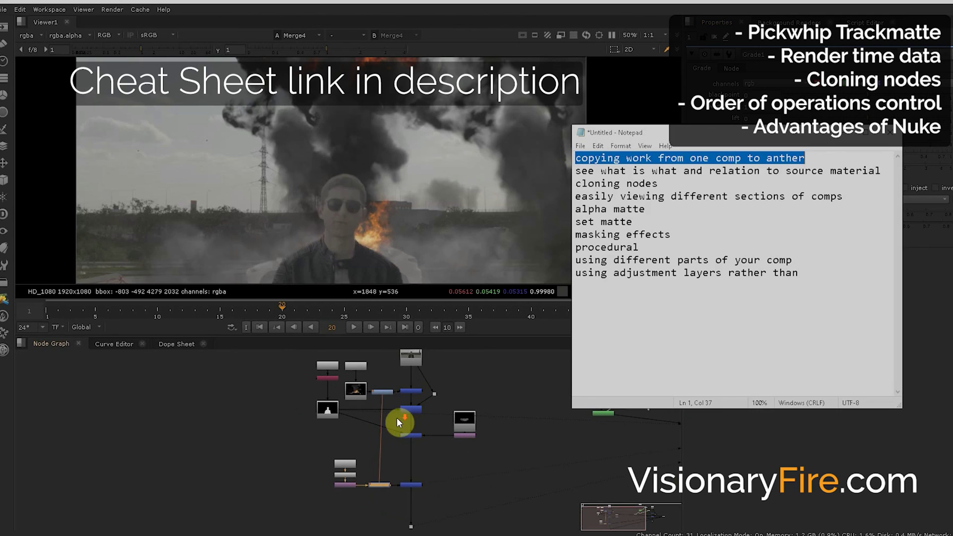
scroll(396, 418, up, 2)
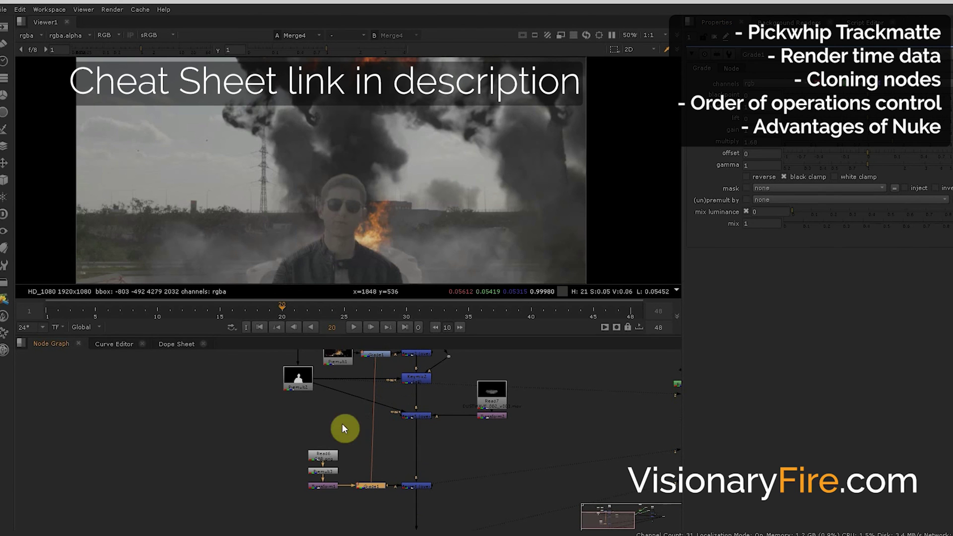
drag(267, 430, 401, 508)
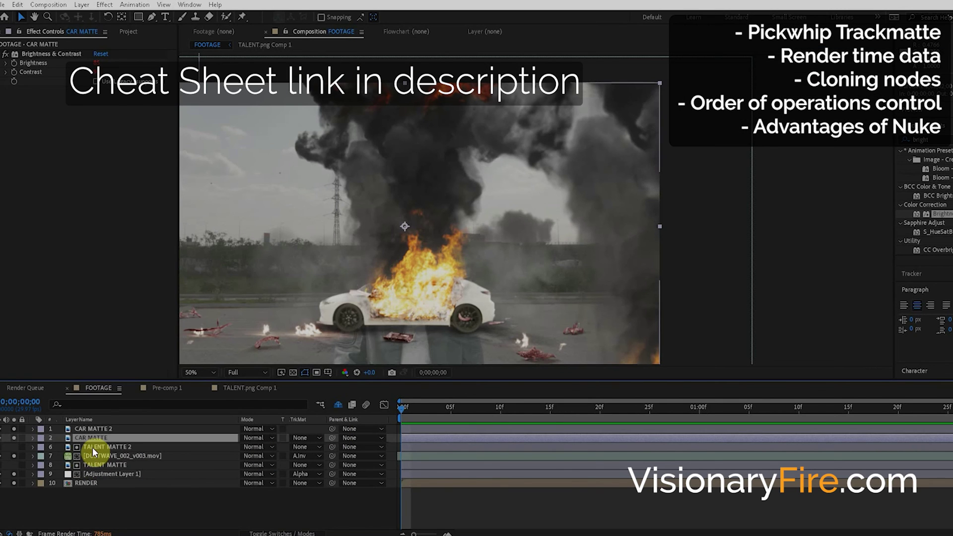
Step: Examine the comp's structure in Nuke's node graph by selecting a large cluster of connected nodes as one section
key(KP_1)
key(KP_0)
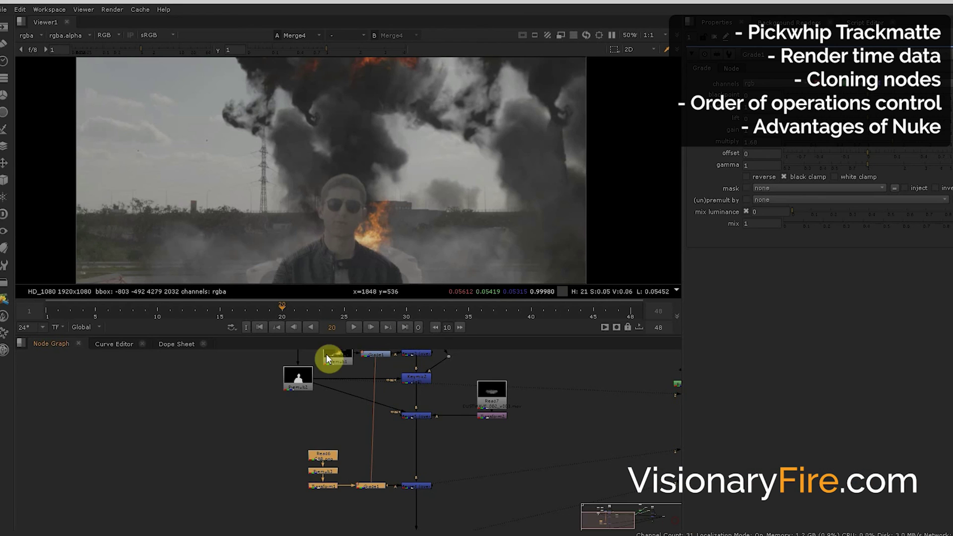
scroll(282, 439, down, 3)
drag(320, 437, 343, 464)
drag(253, 355, 441, 530)
scroll(367, 438, up, 3)
drag(367, 436, 424, 440)
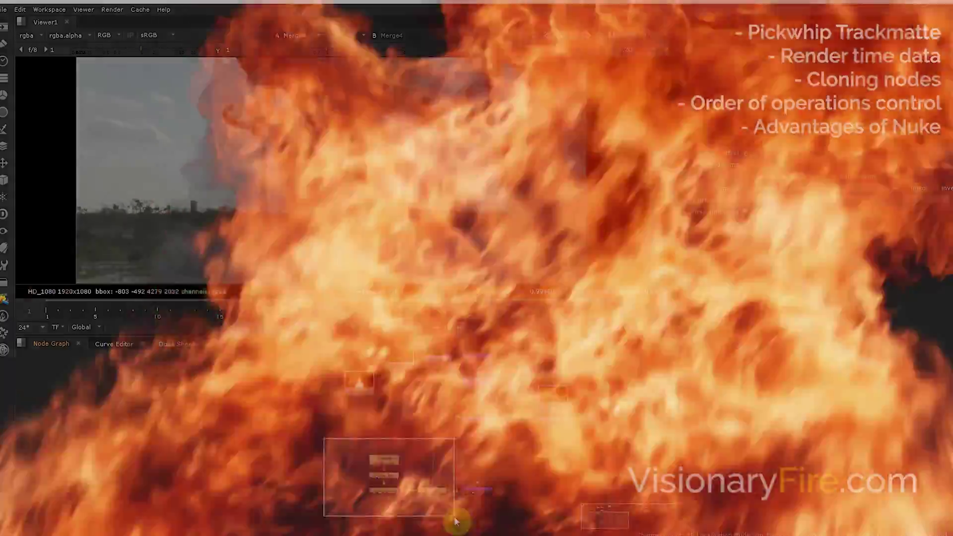